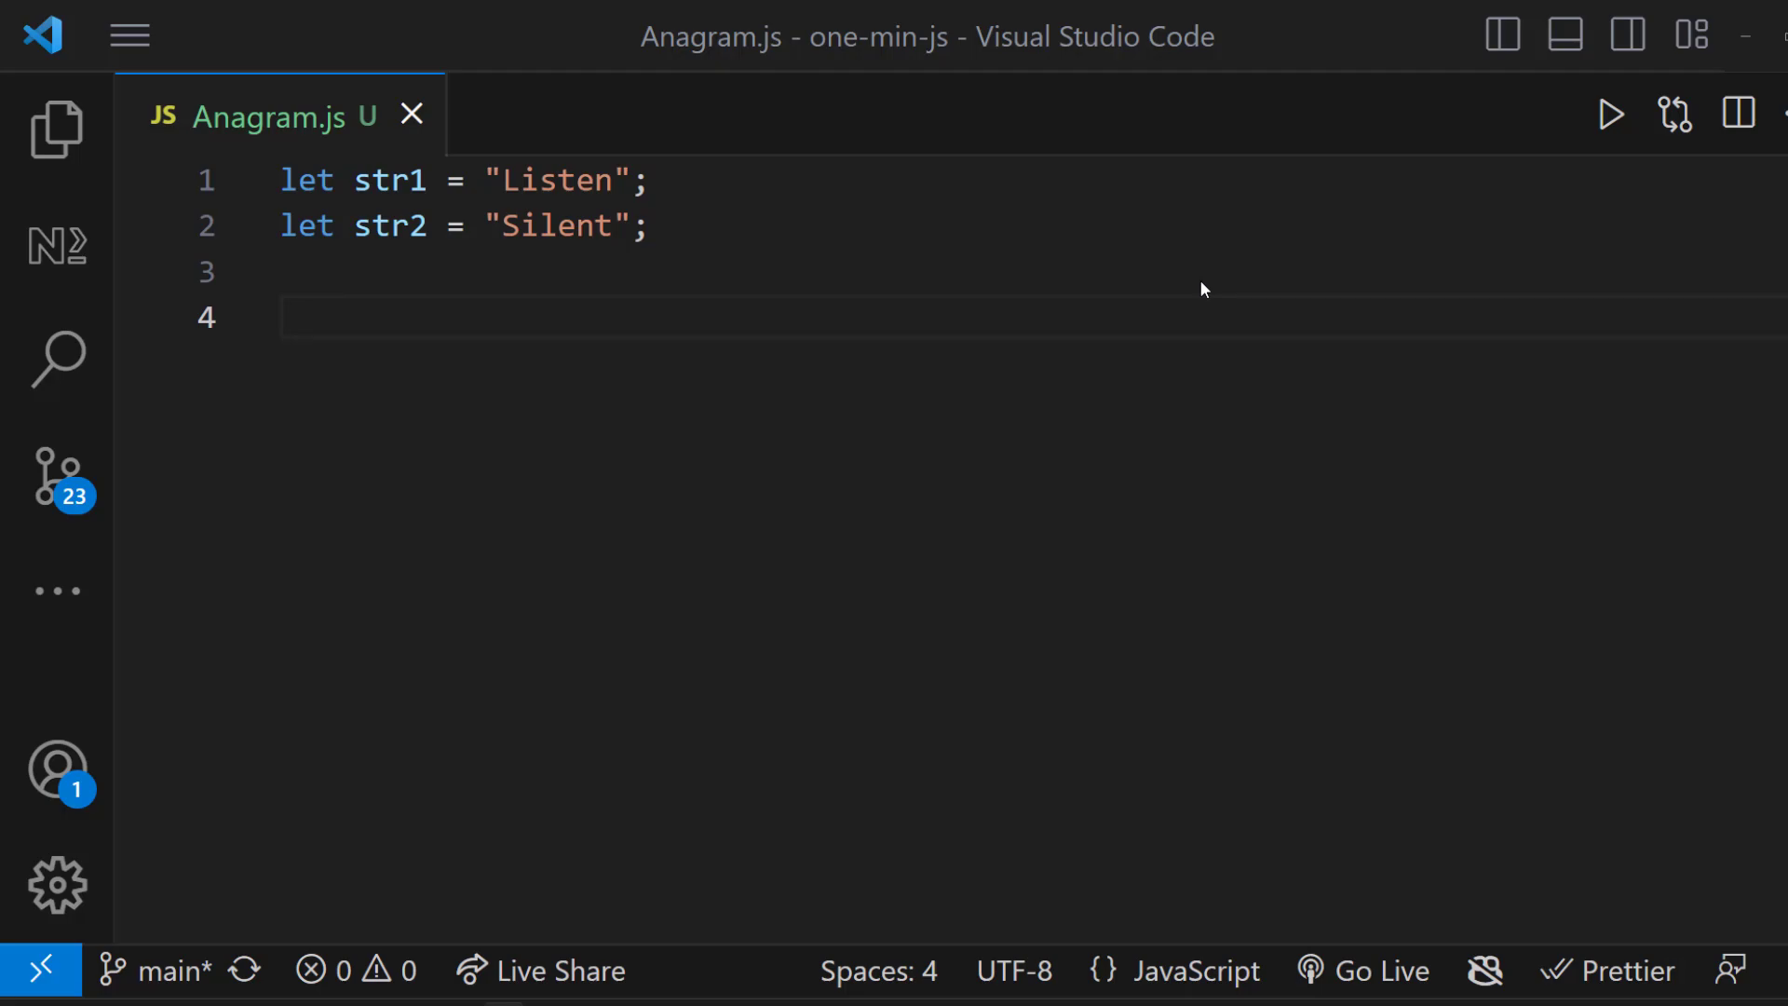
text(if (str1.length !== str2.length) {)
Add an if length check that logs a message and returns false
key(Return)
text(console.log)
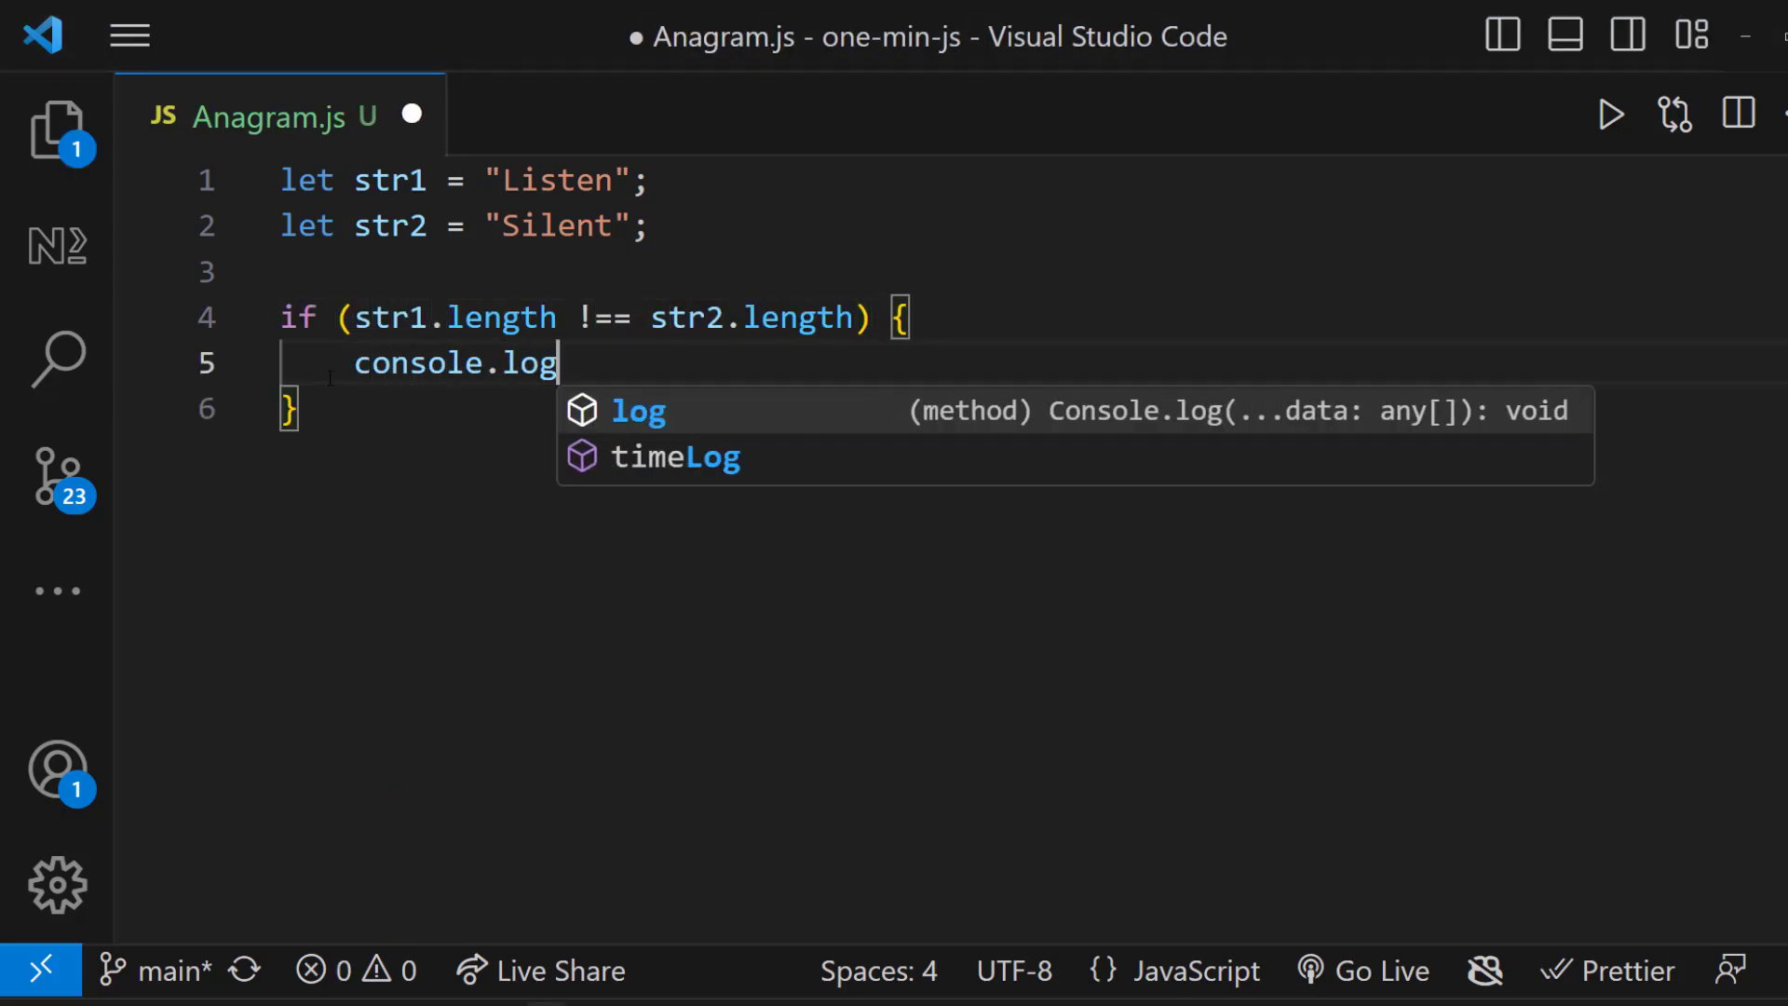
text(("Not anagrams");)
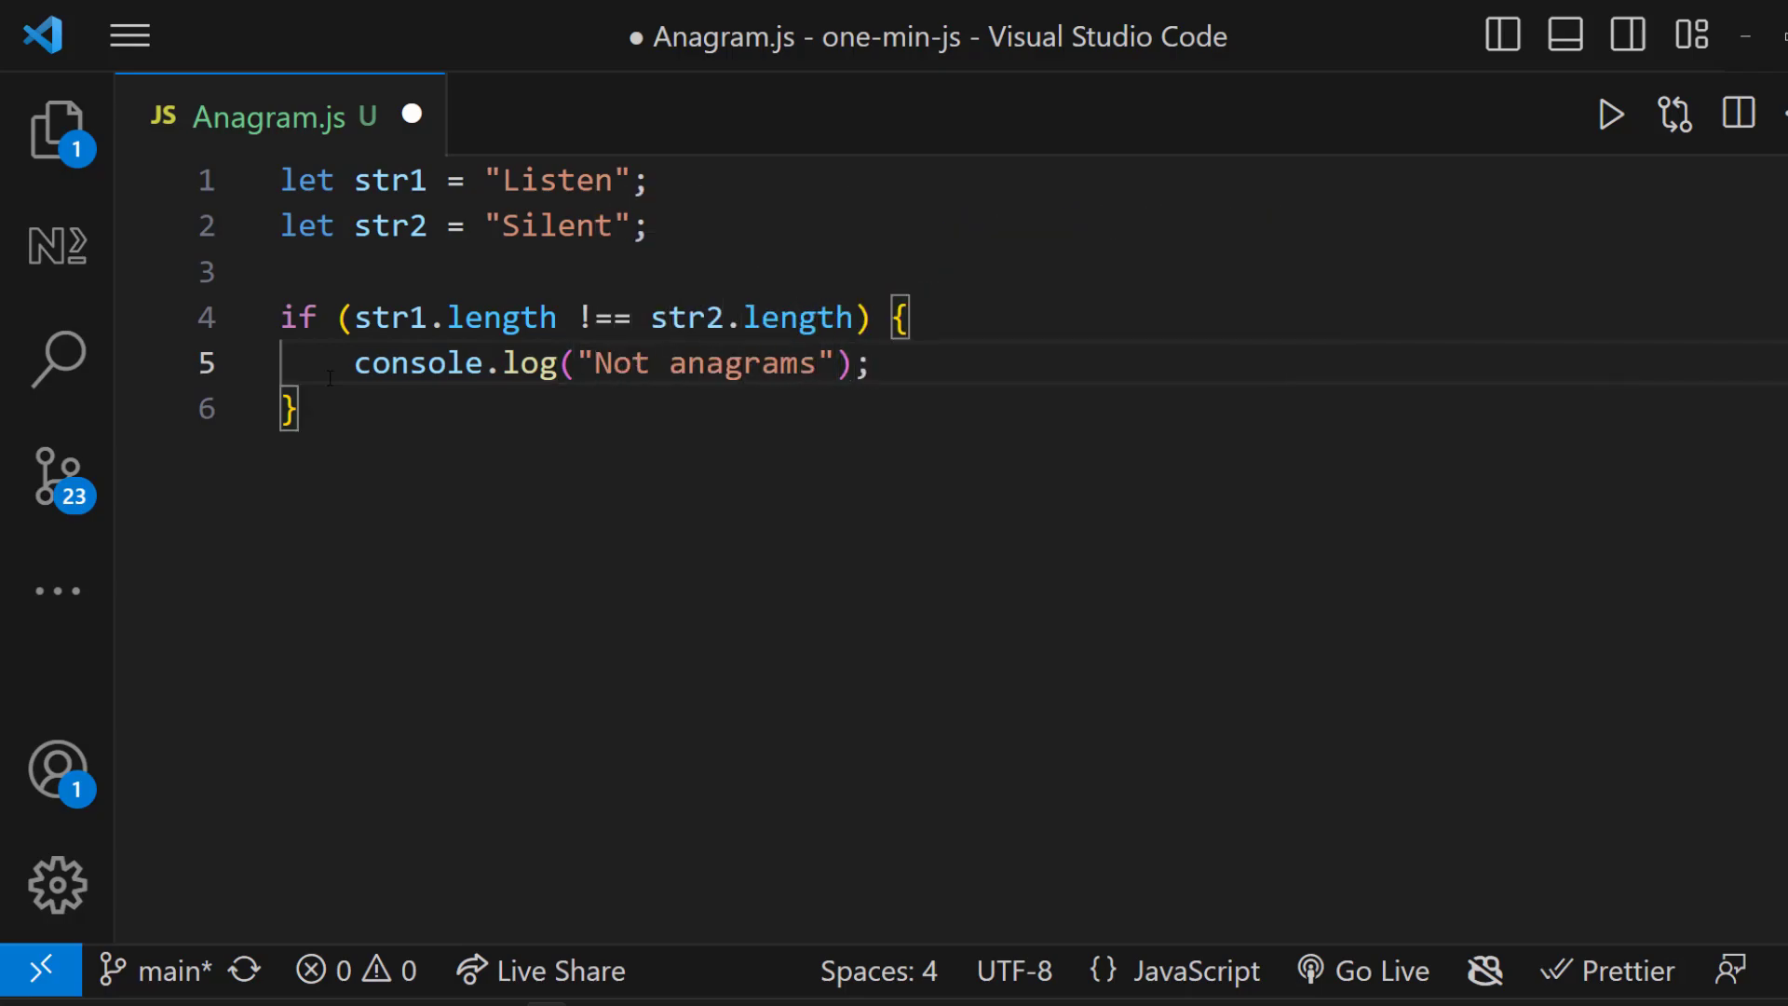
key(Return)
text(return false;)
key(ctrl+s)
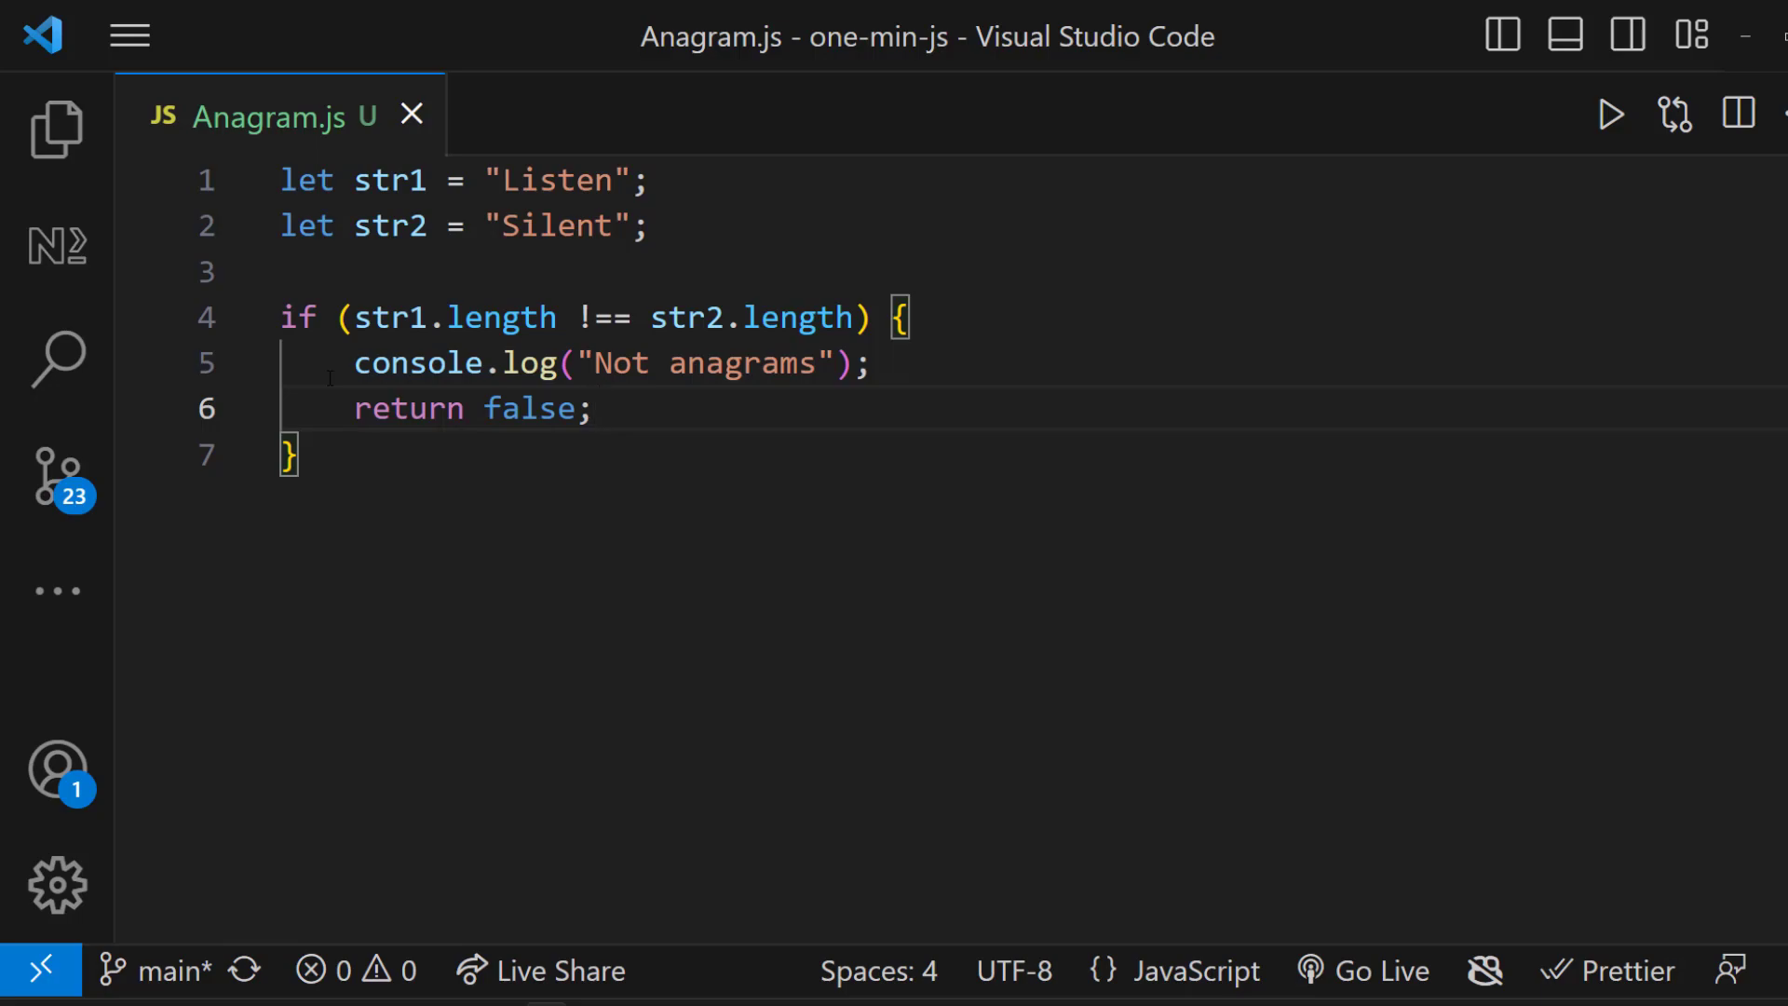
key(Return)
key(Return)
text(let processedSt)
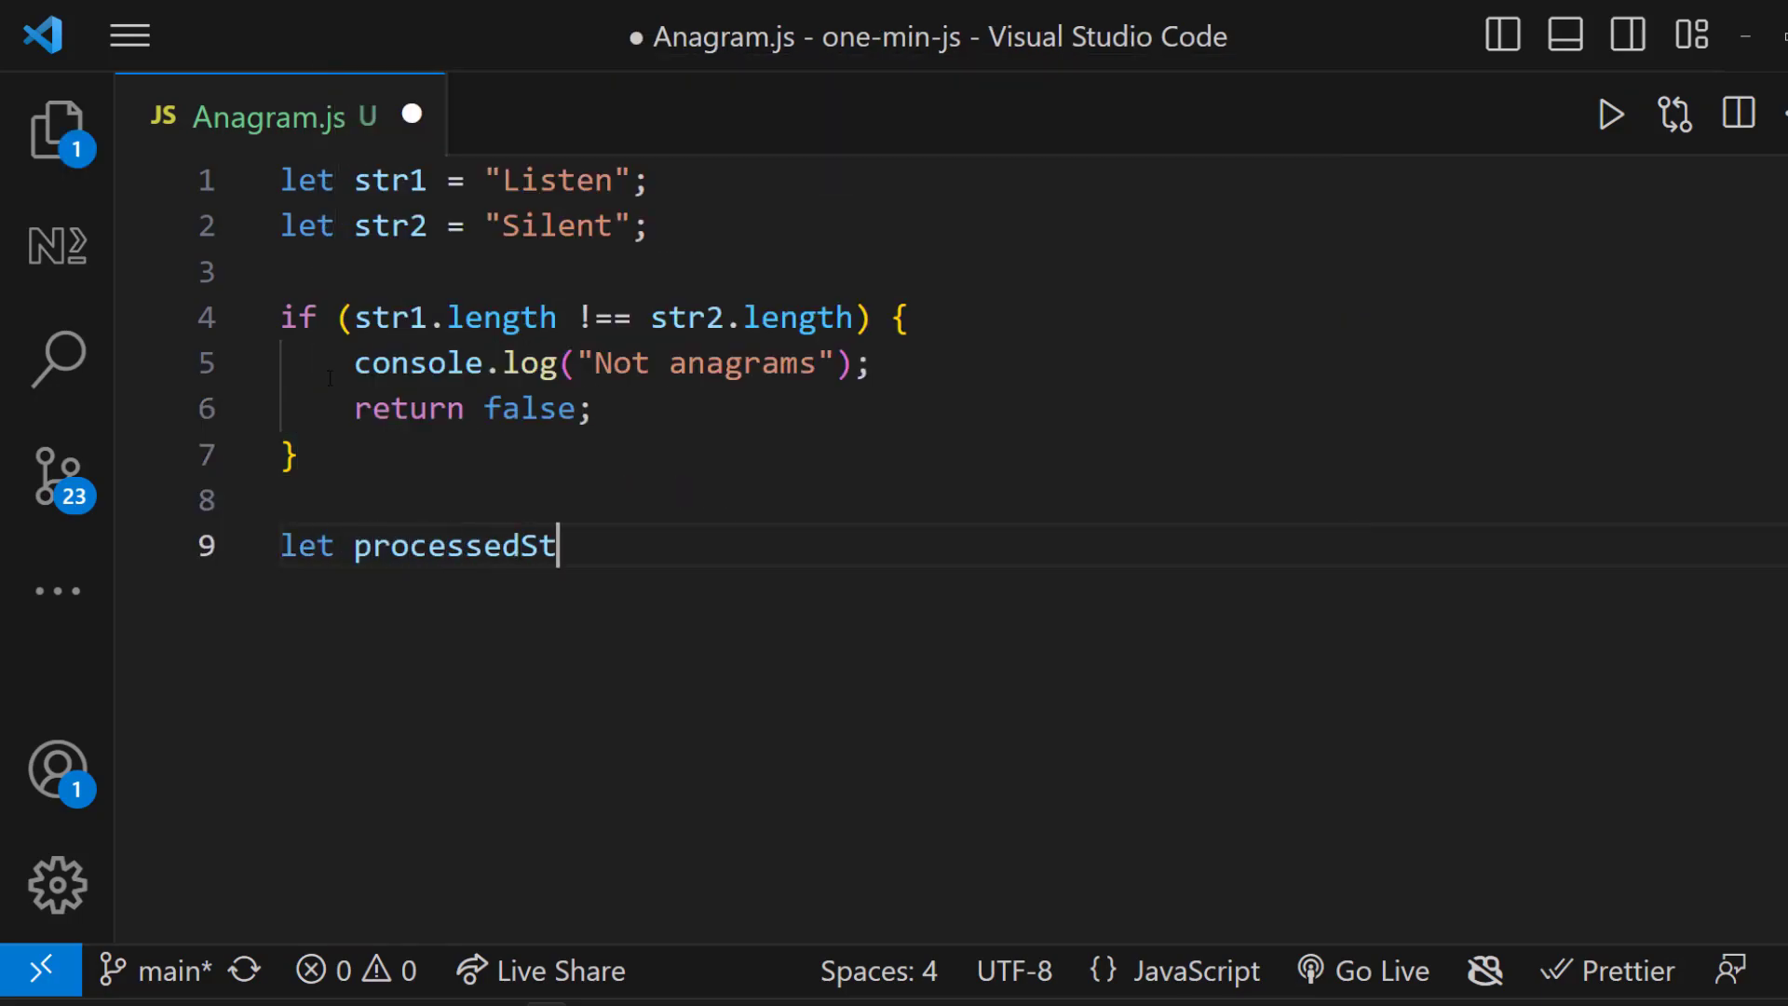
text(r1 = str1)
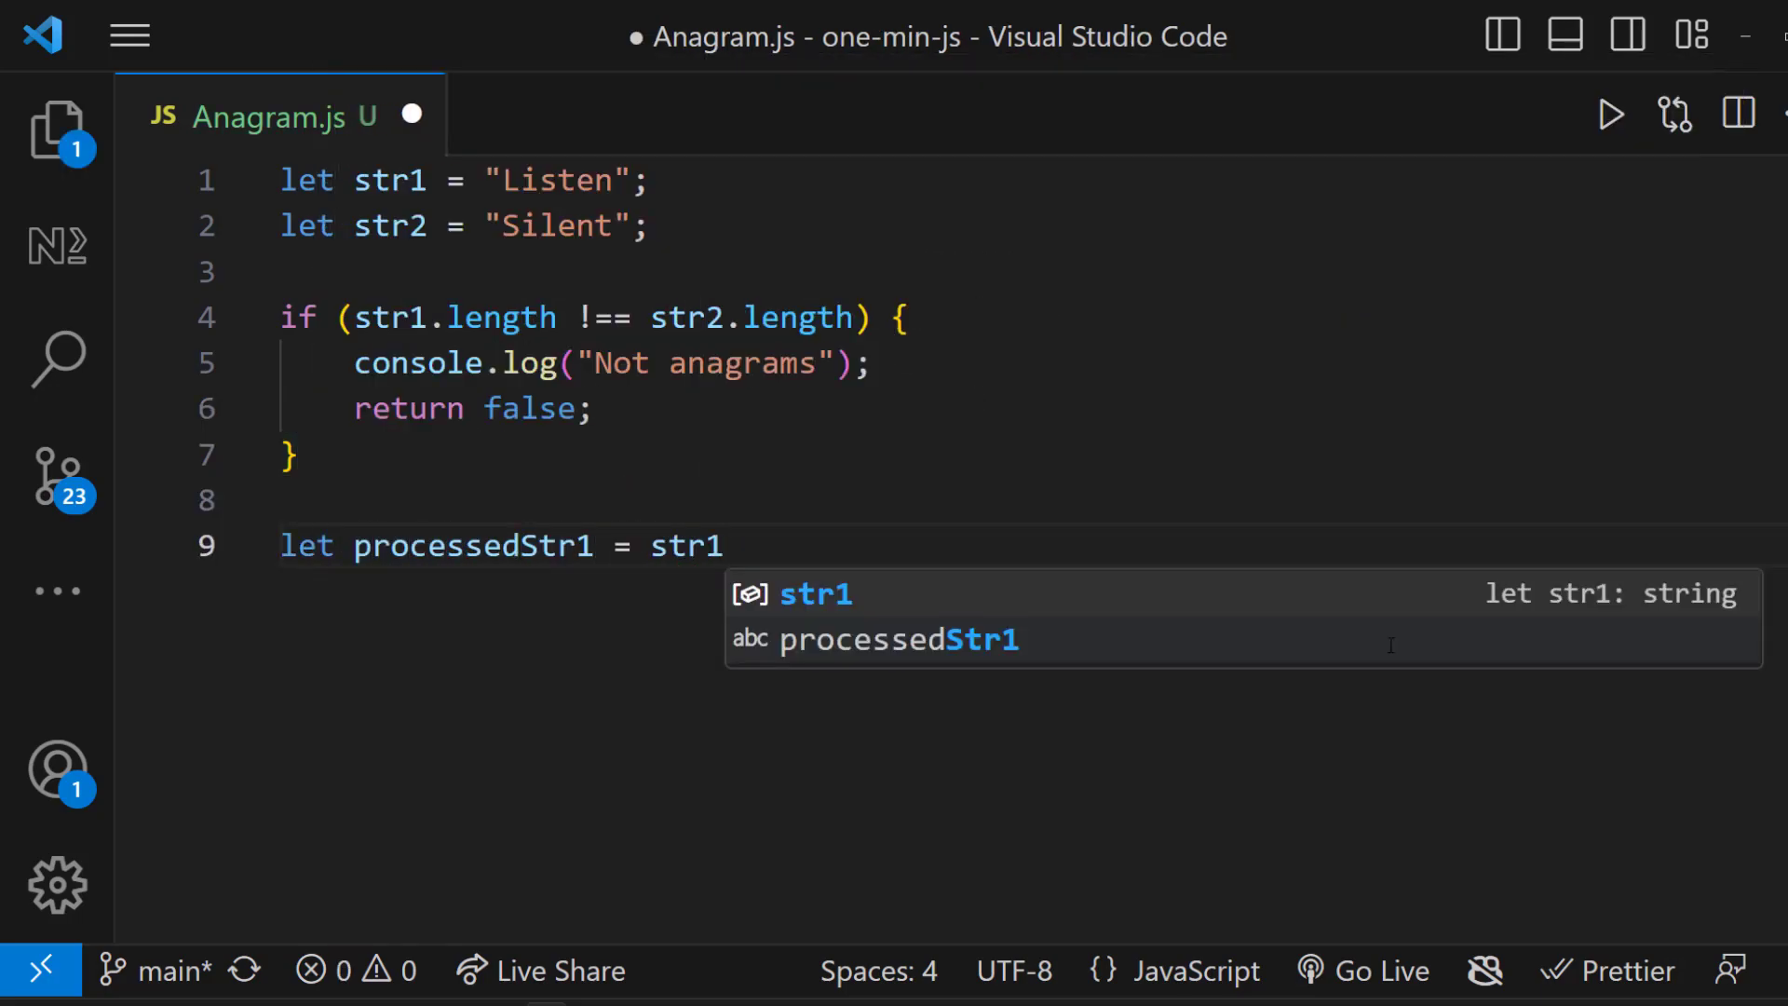
text(.split("").sort().join(""))
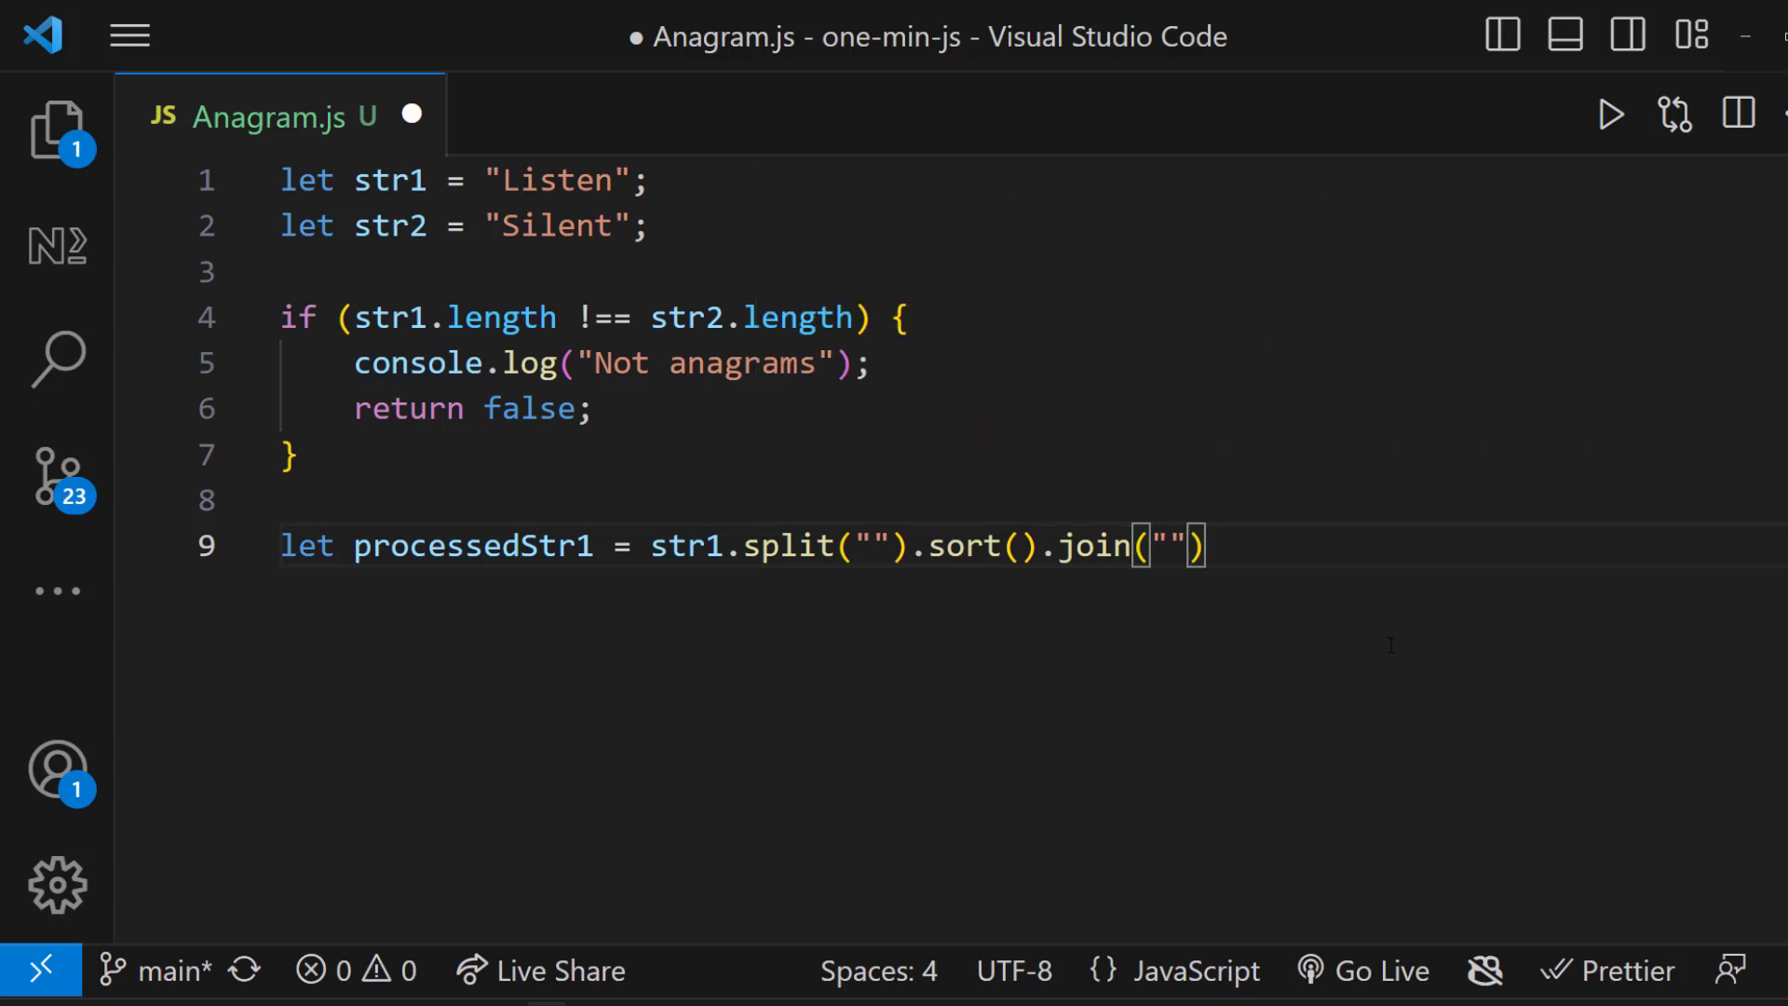
Create processedStr1 and processedStr2 by splitting, sorting and joining each word
key(shift+alt+Down)
key(BackSpace)
text(2)
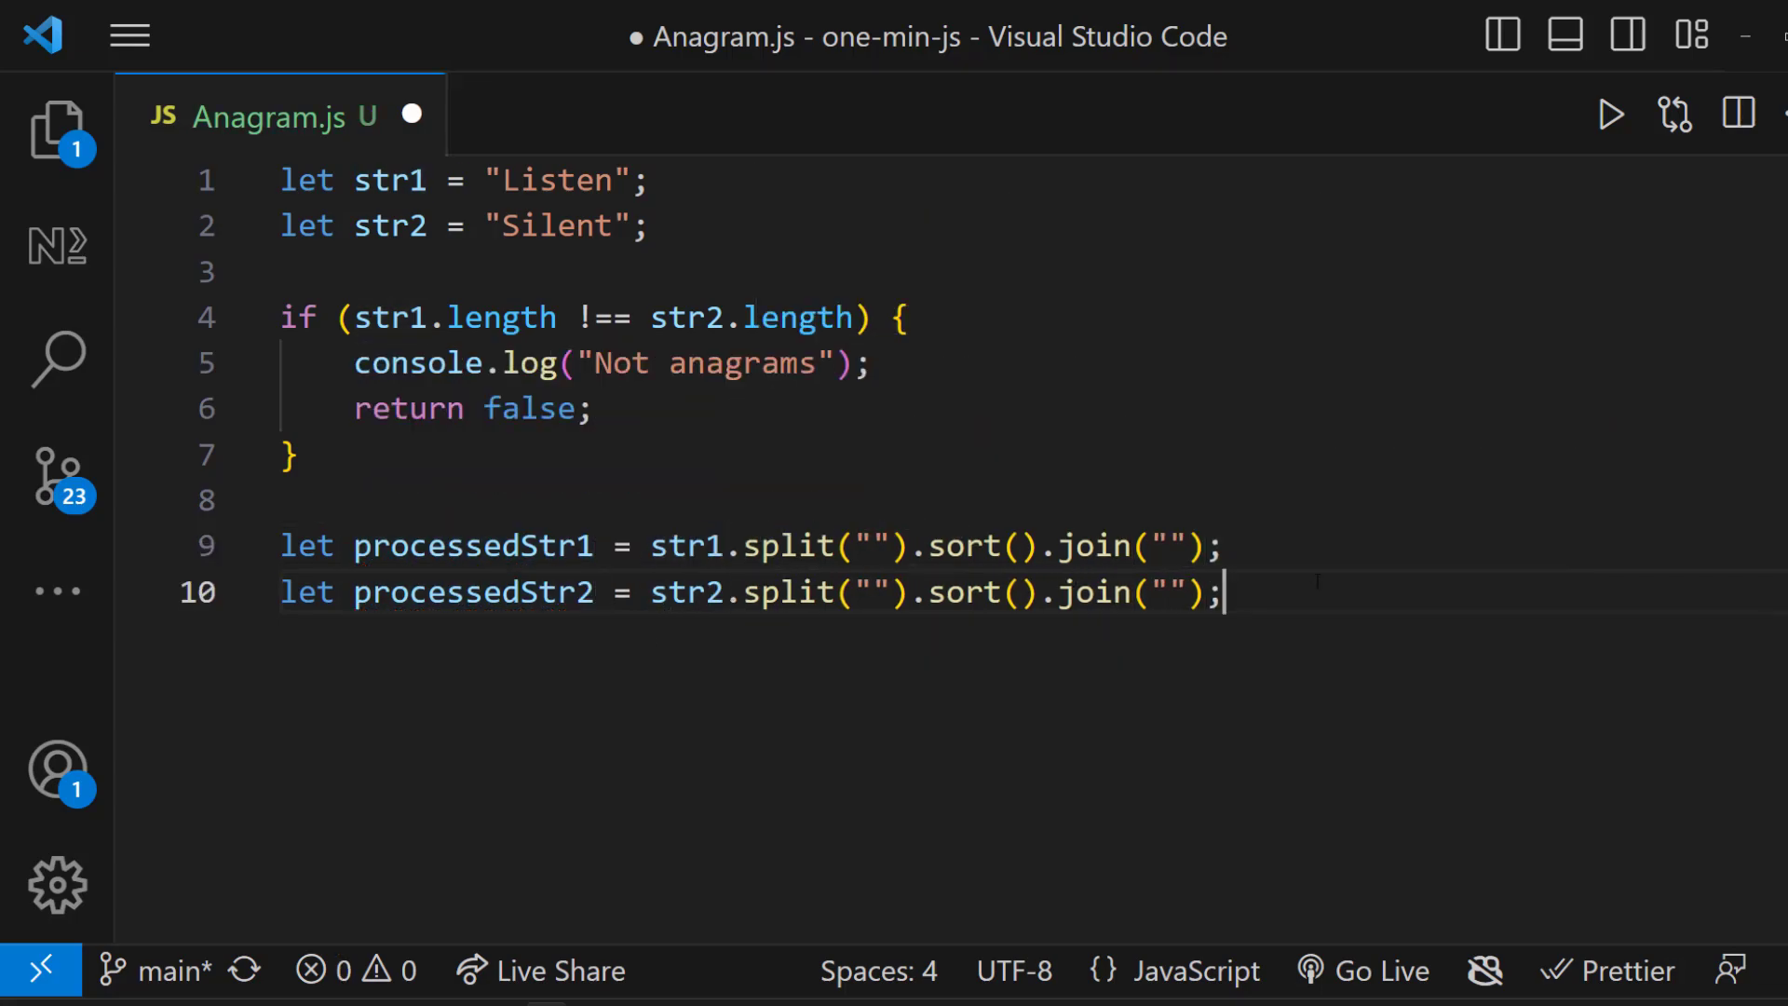
key(Return)
key(Return)
text(console.log()
Log both processed strings and run the script, printing 'Leinst' and 'Seilnt'
double_click(472, 545)
text(processedStr1))
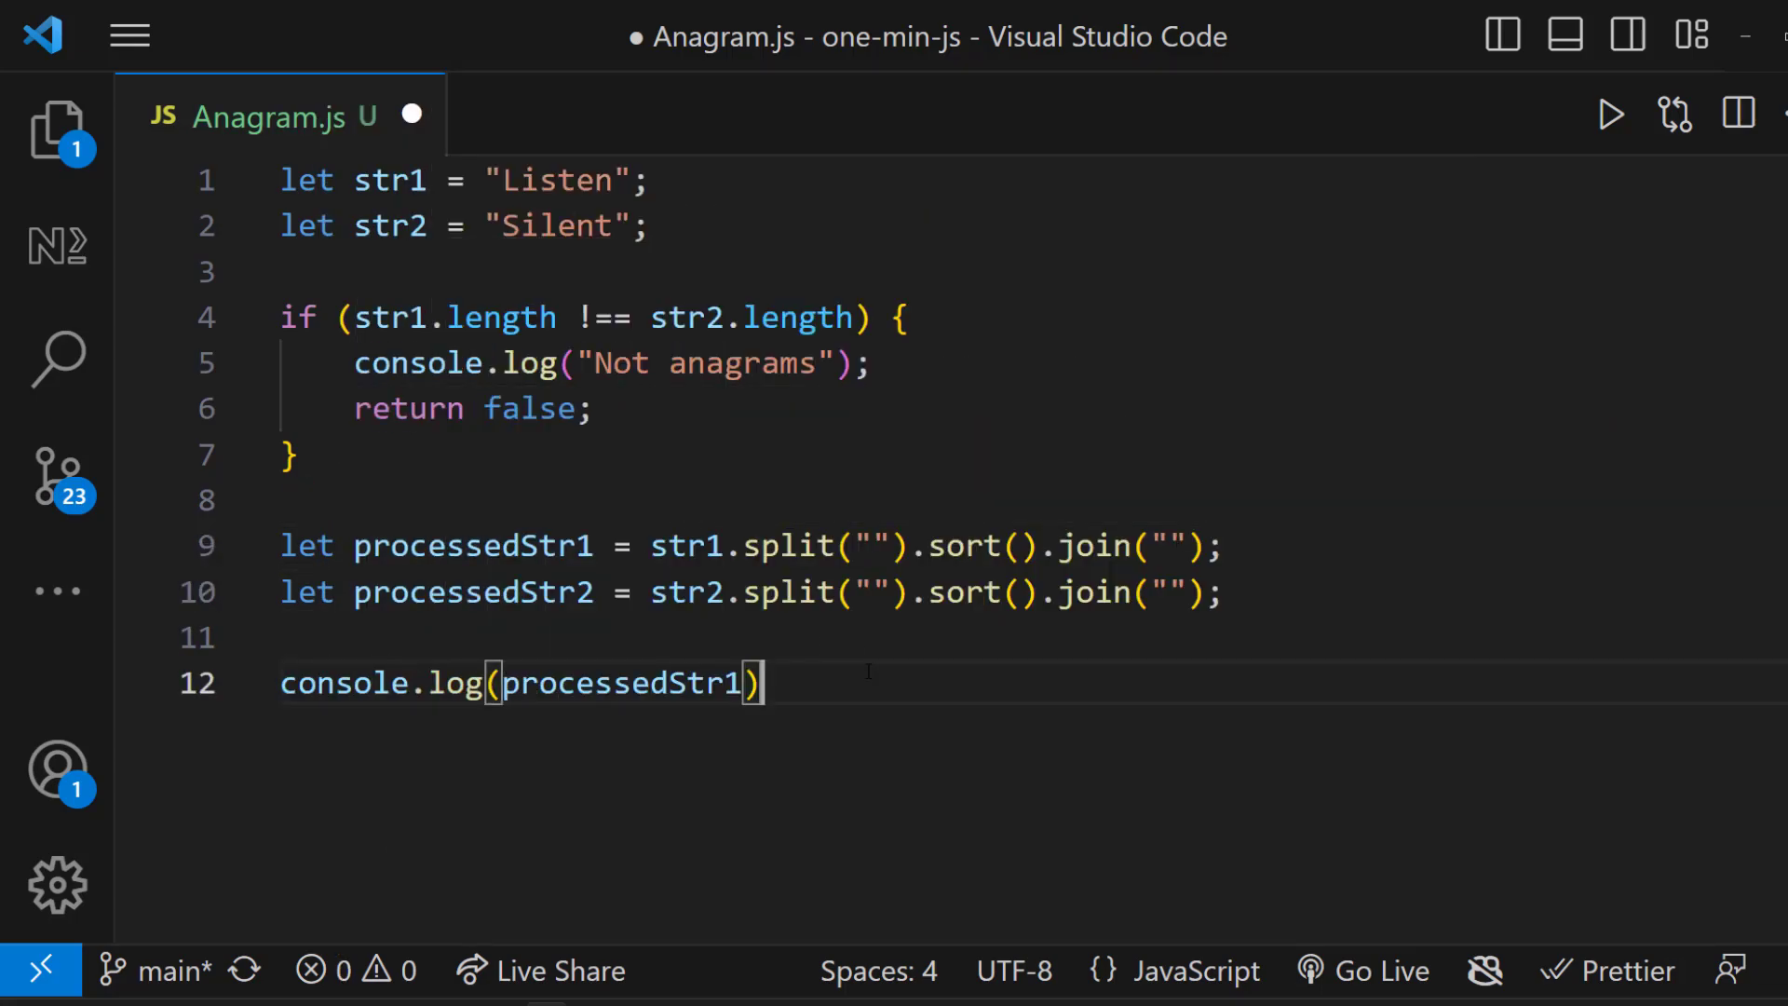
text(;)
key(shift+alt+Down)
key(BackSpace)
text(2)
key(ctrl+s)
key(ctrl+alt+n)
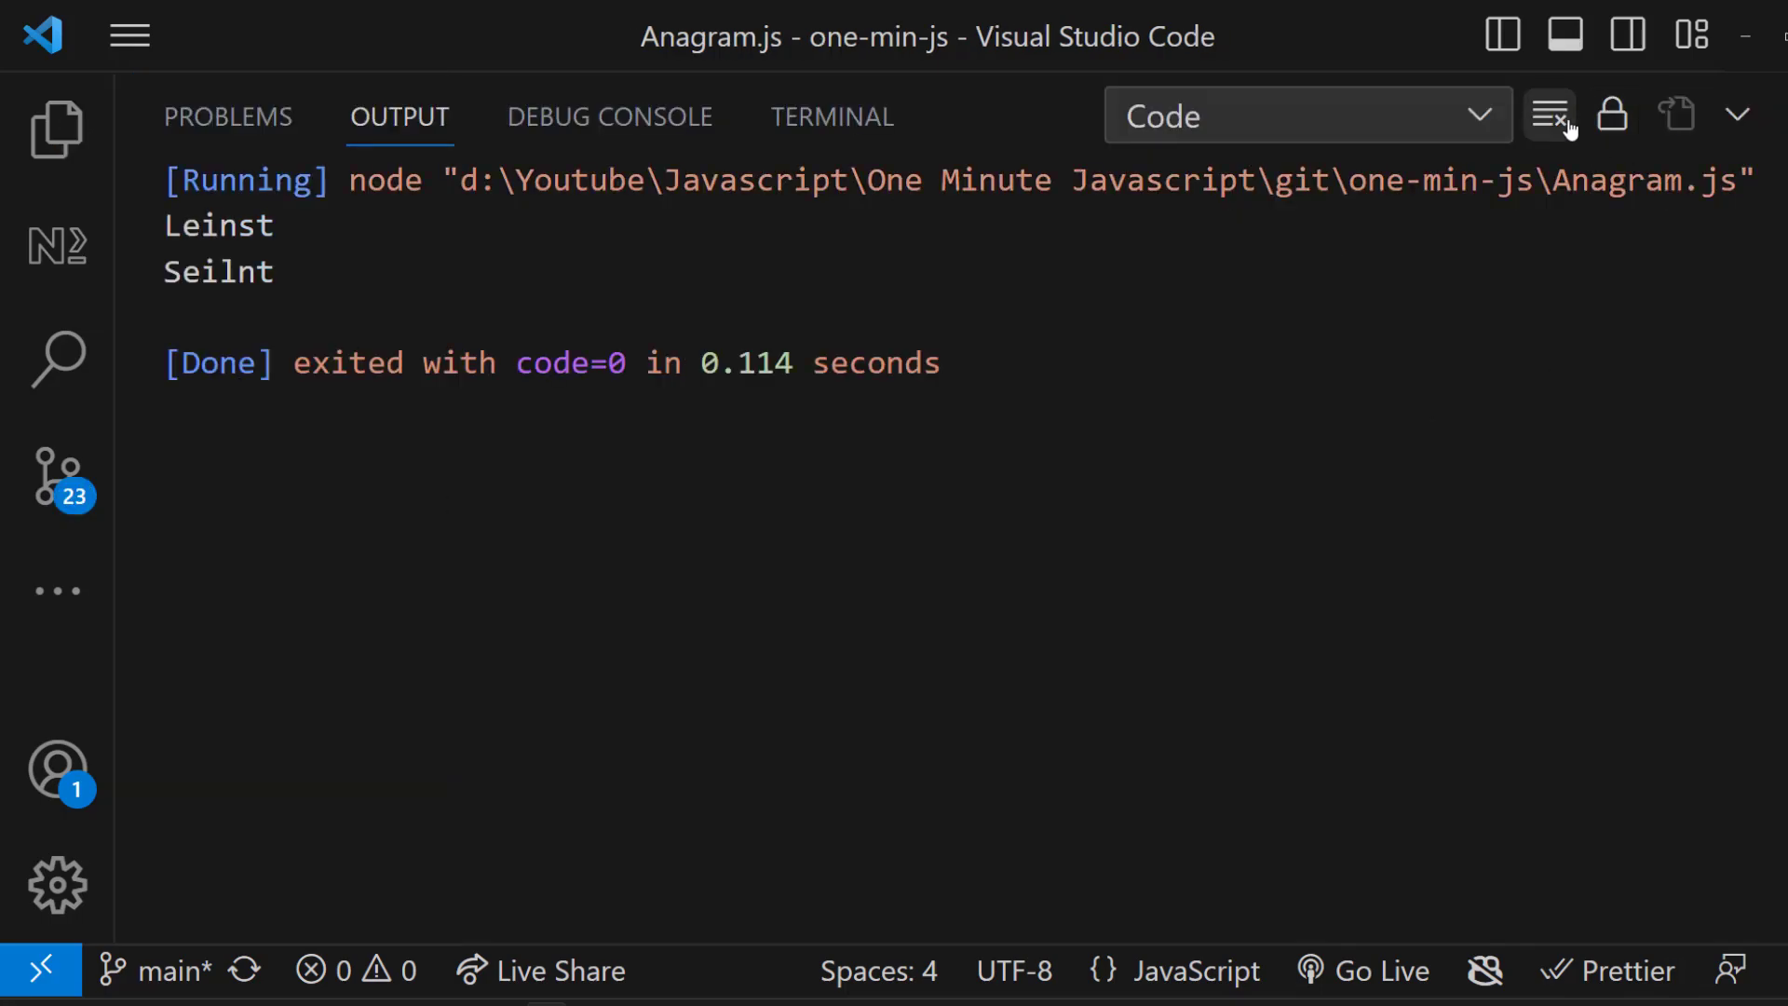
Apply .toLowerCase() to str1 and str2, then run to print 'eilnst' twice
key(ctrl+j)
click(745, 545)
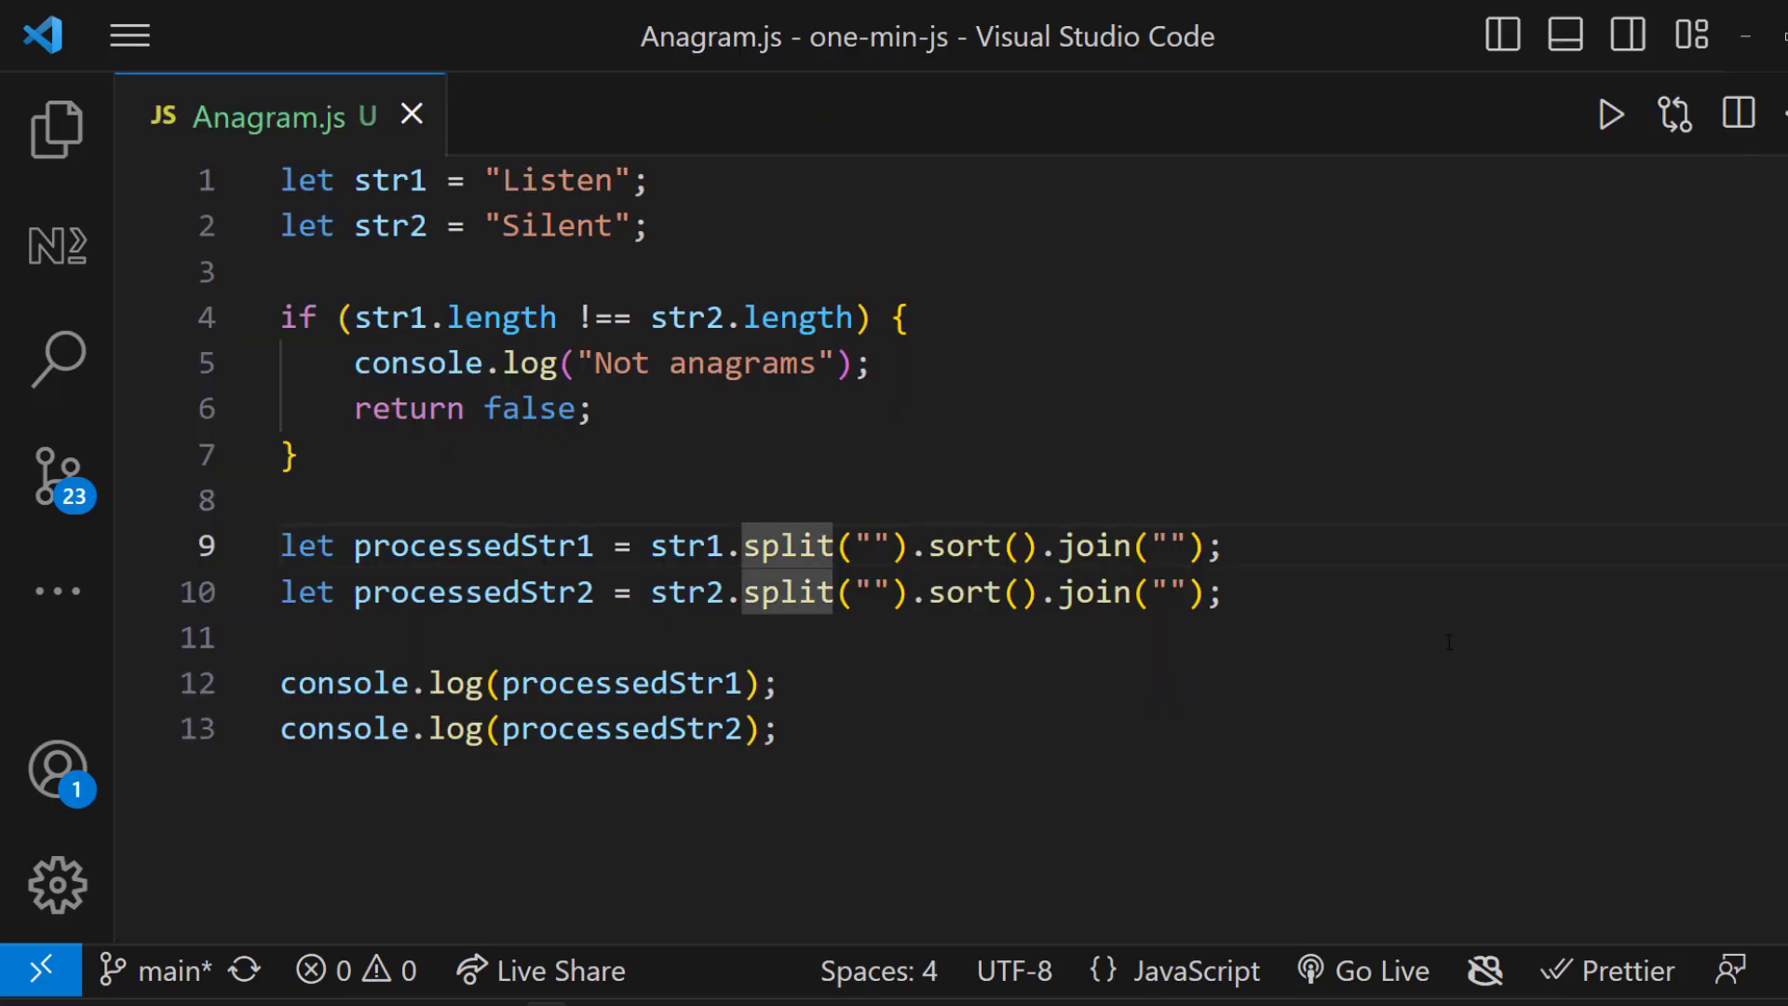
text(toLowerCase().)
key(ctrl+s)
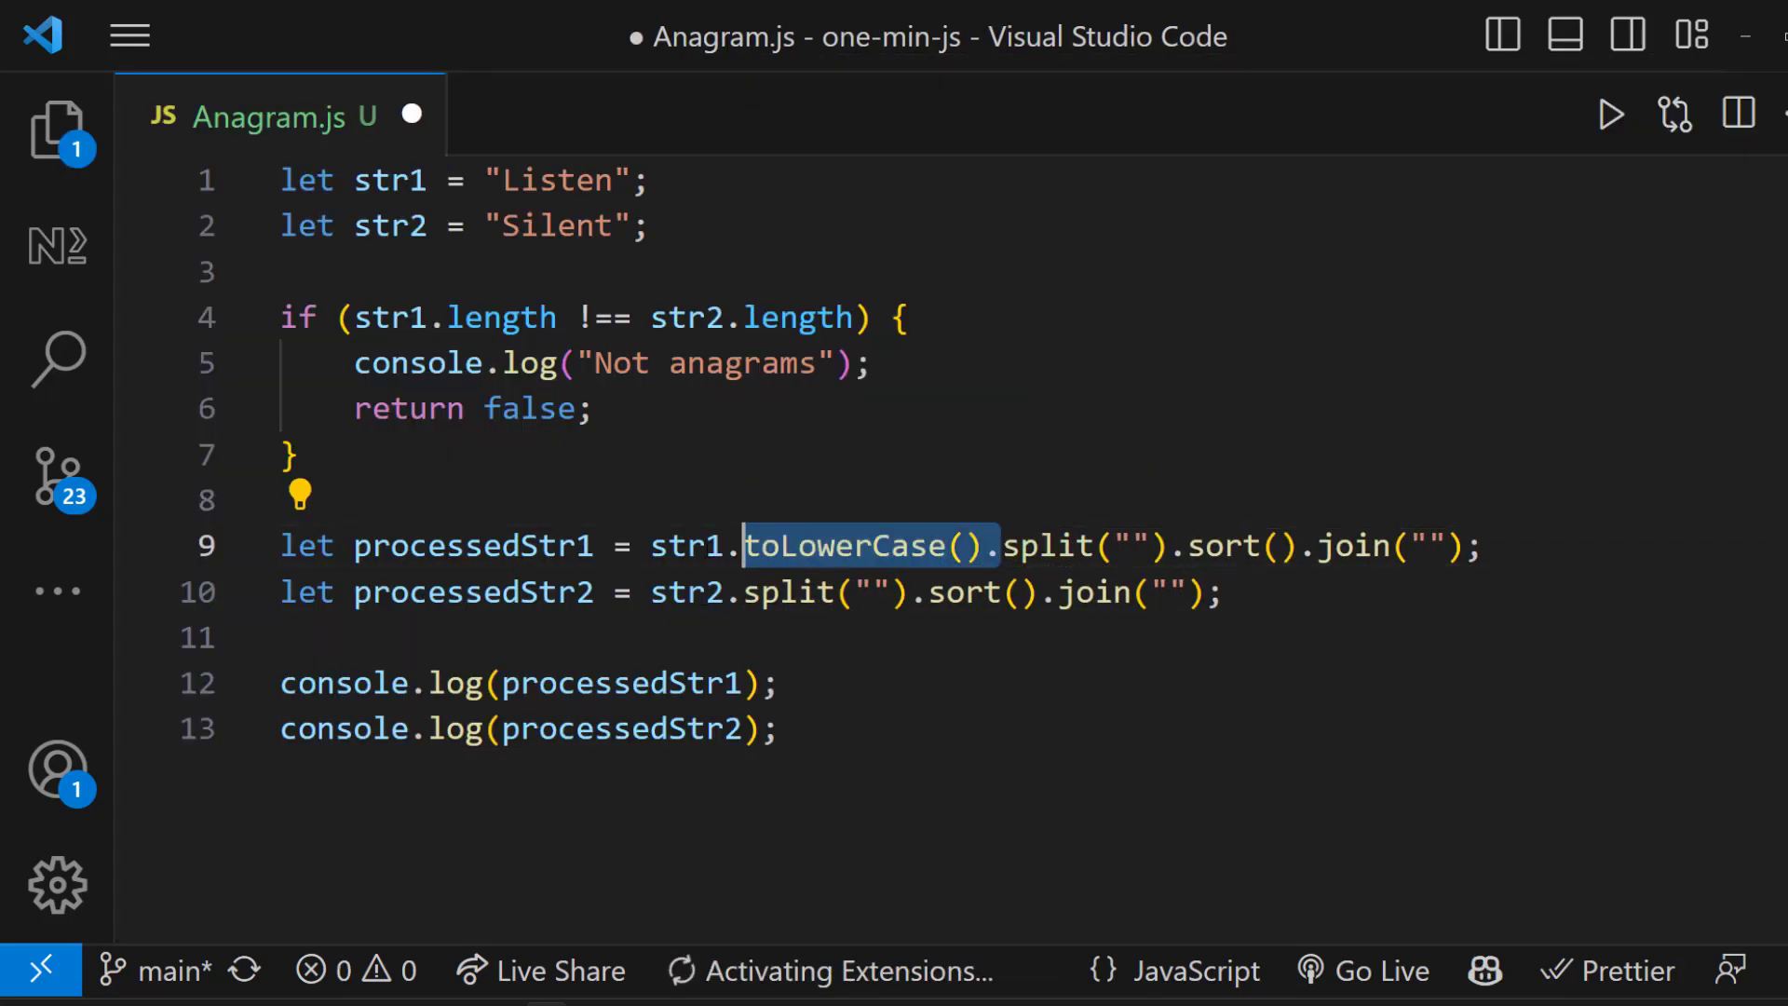
click(744, 592)
text(toLowerCase().)
key(ctrl+s)
click(1614, 115)
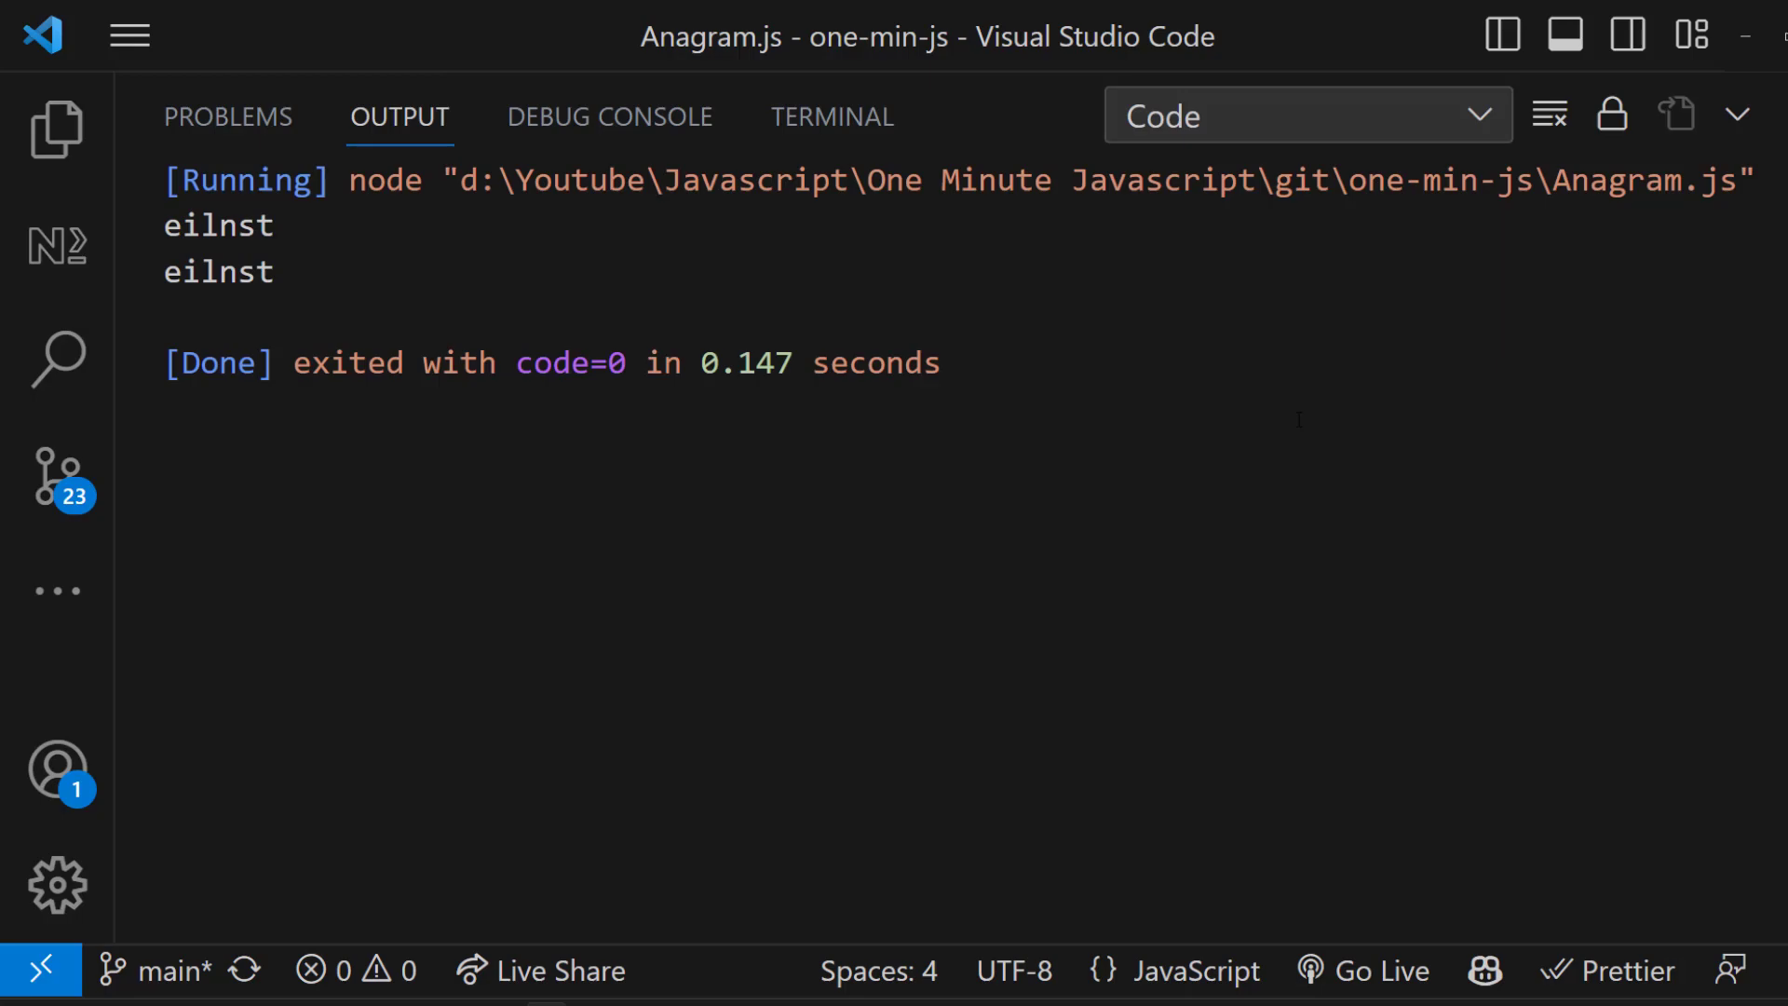
key(ctrl+j)
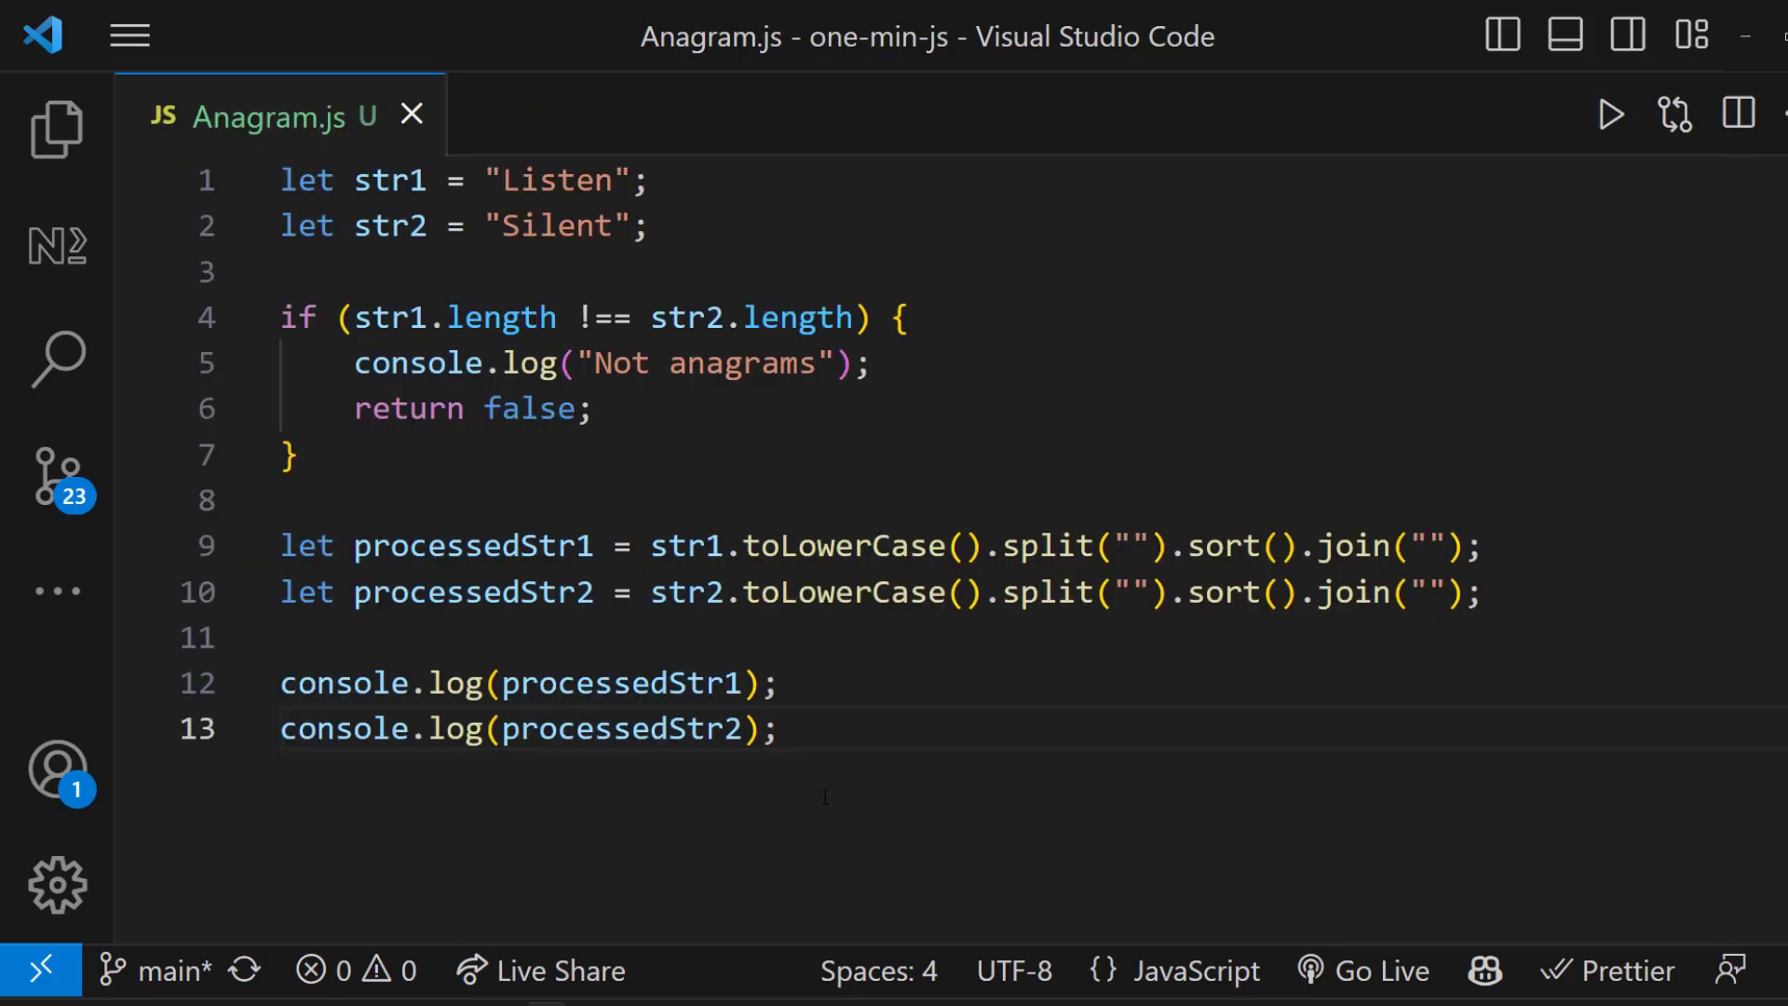
Comment out the two debug console.log lines and start a new line below
drag(839, 740, 336, 685)
key(ctrl+slash)
click(866, 783)
key(Return)
key(Return)
text(if (processedStr1)
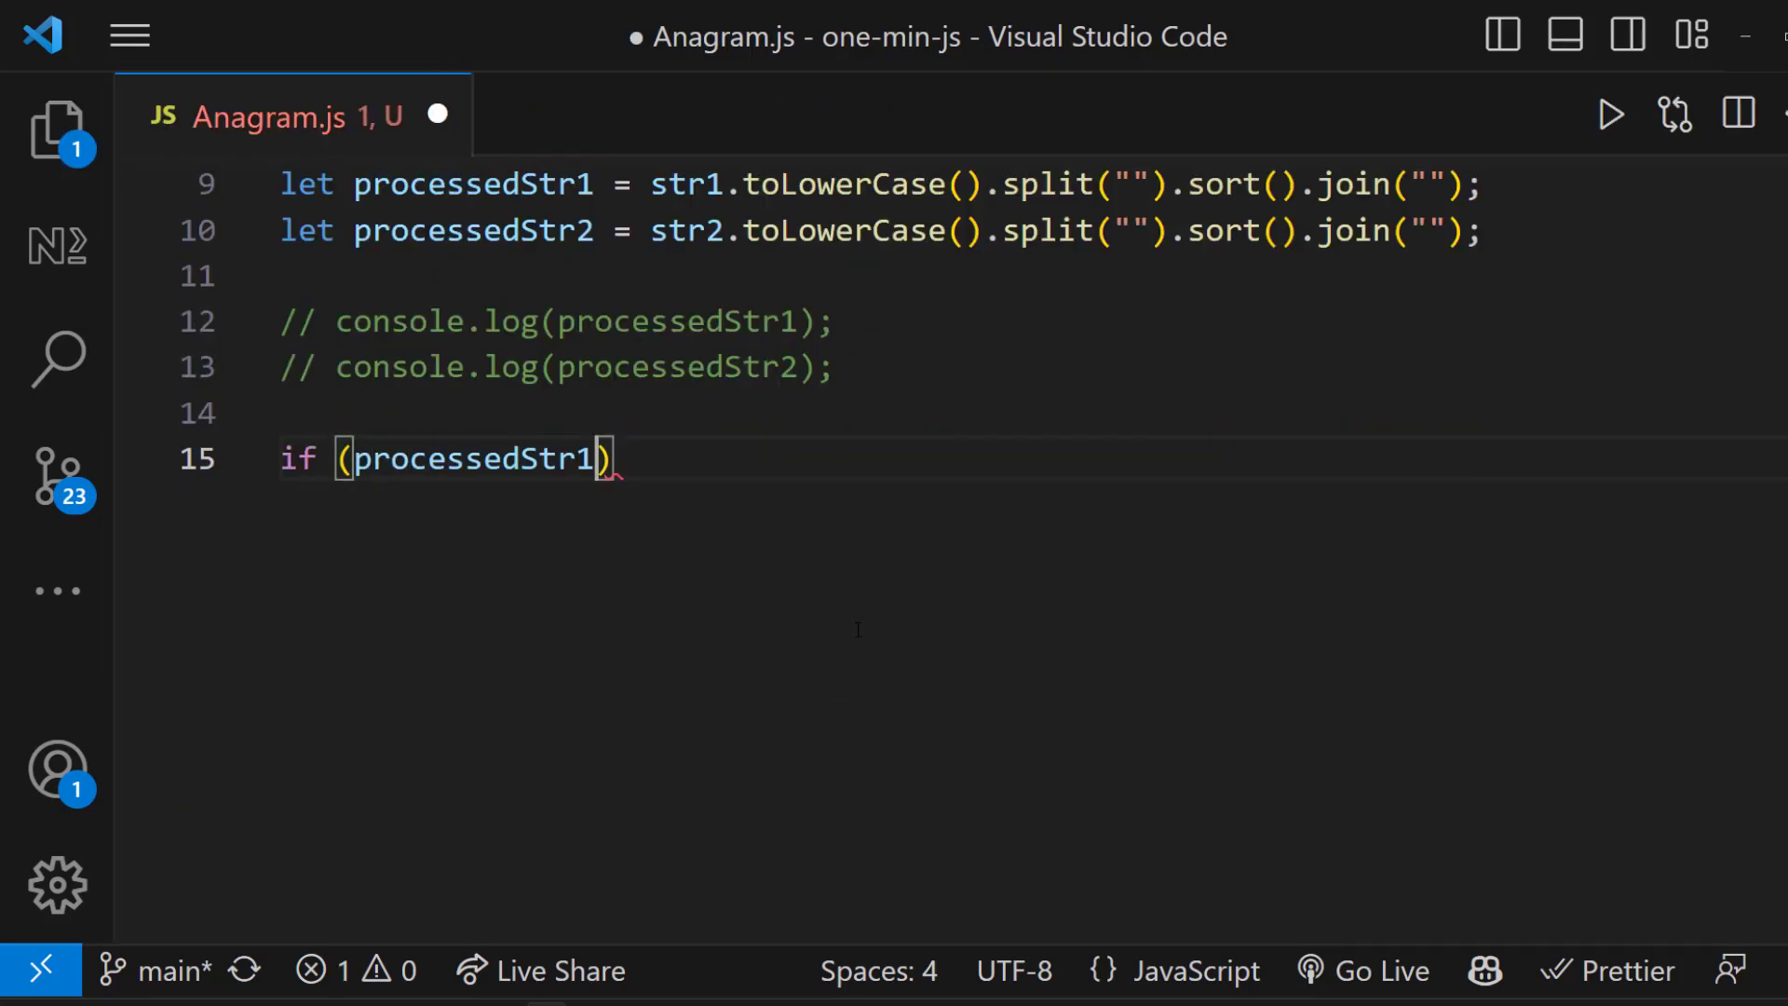
text( == processedStr2)
Write the if (processedStr1 == processedStr2) / else printing 'Anagrams' or 'Not Anagrams', then save and run
key(End)
text({)
key(Return)
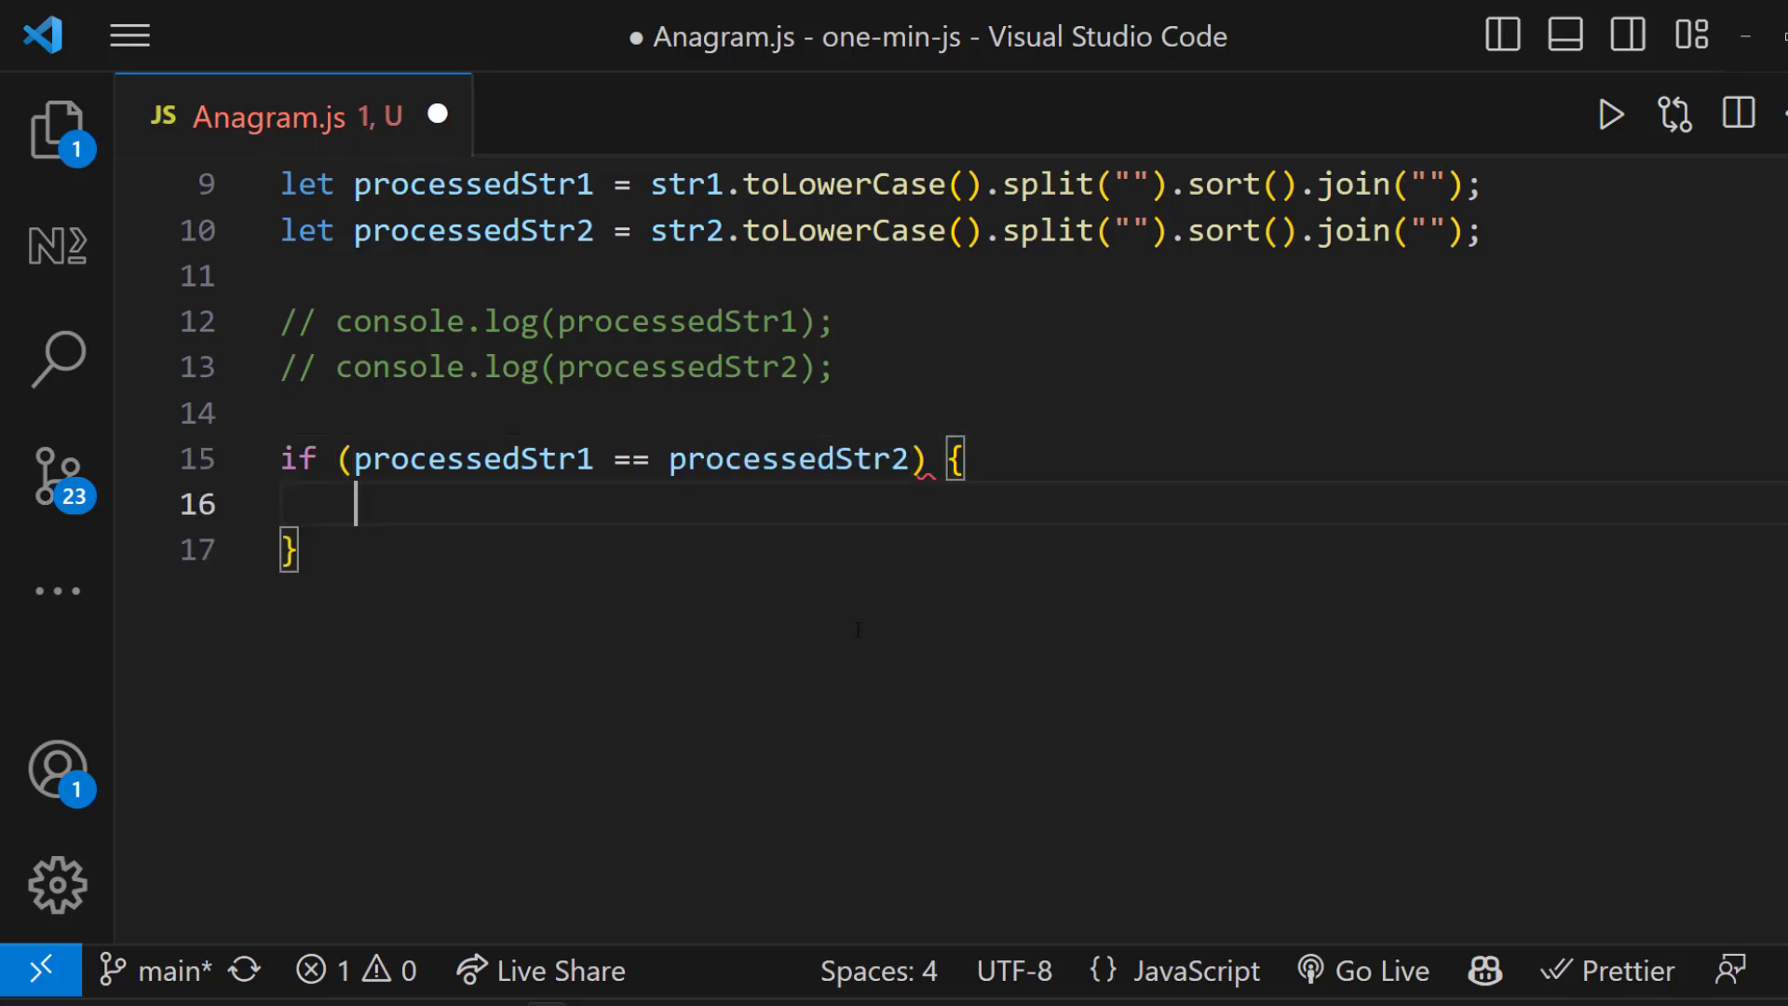
text(console.log("Anagrams)
key(End)
text(;)
key(End)
text(else {)
key(Return)
text(console.log()
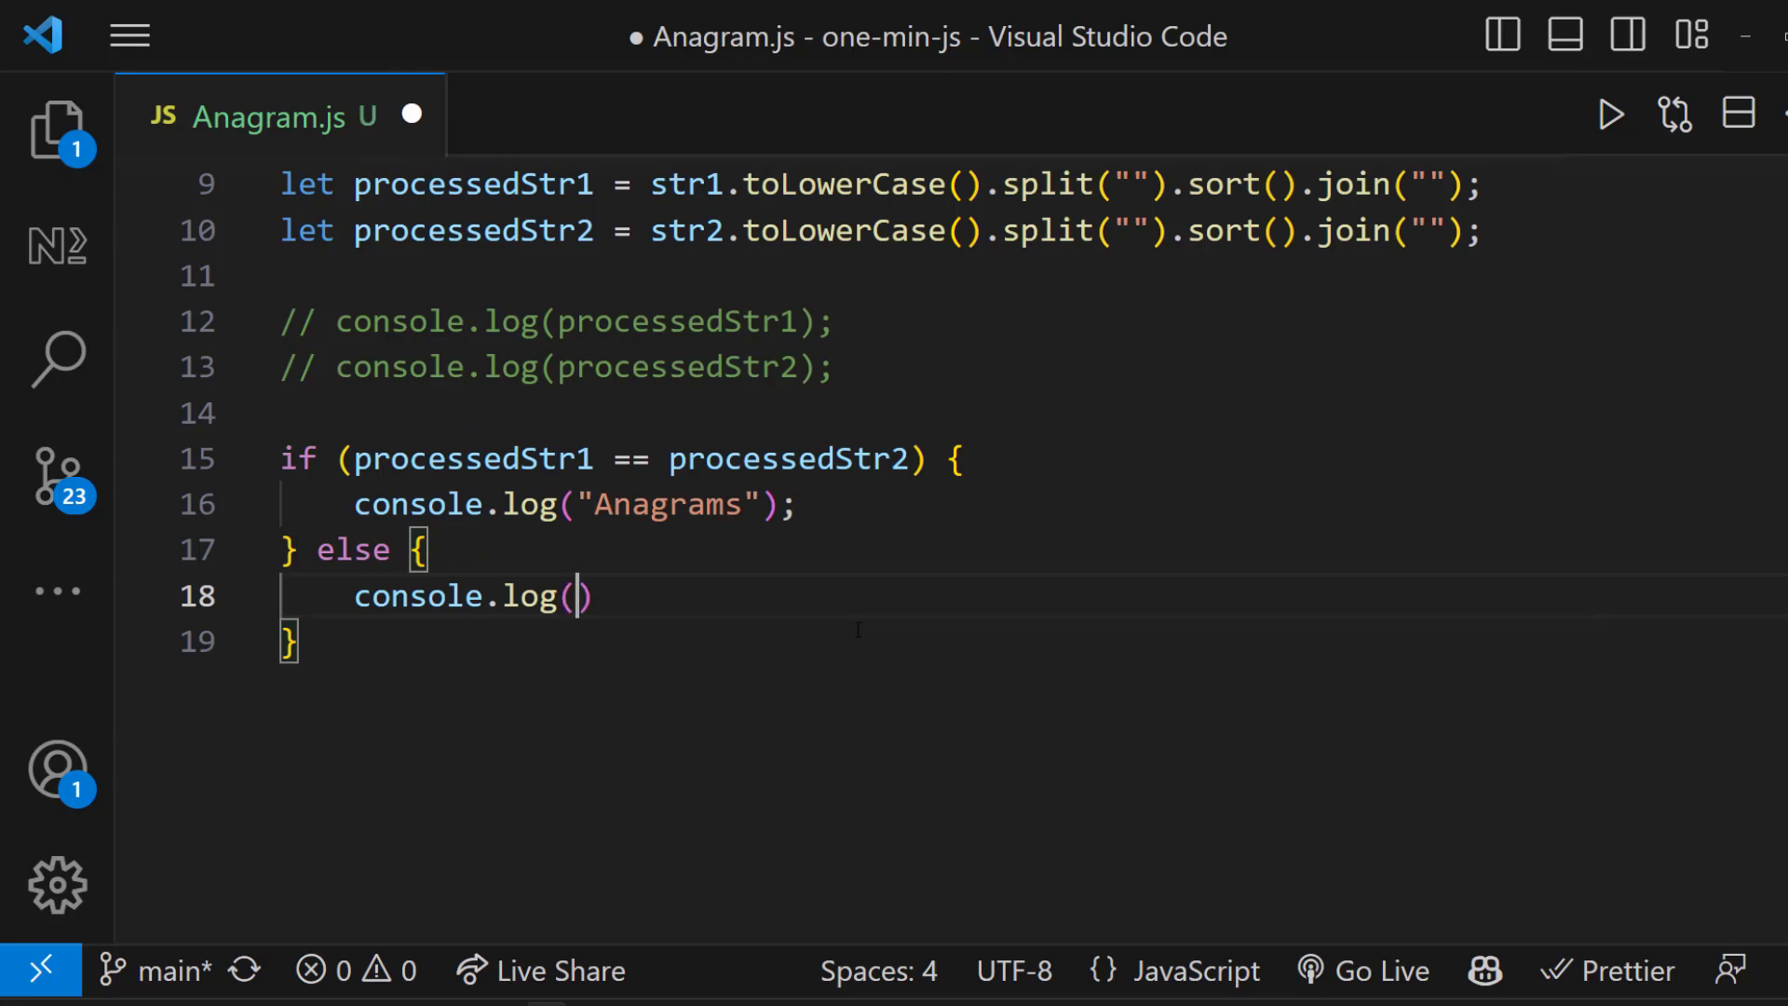
text("Not Anagrams)
key(End)
text(;)
key(ctrl+s)
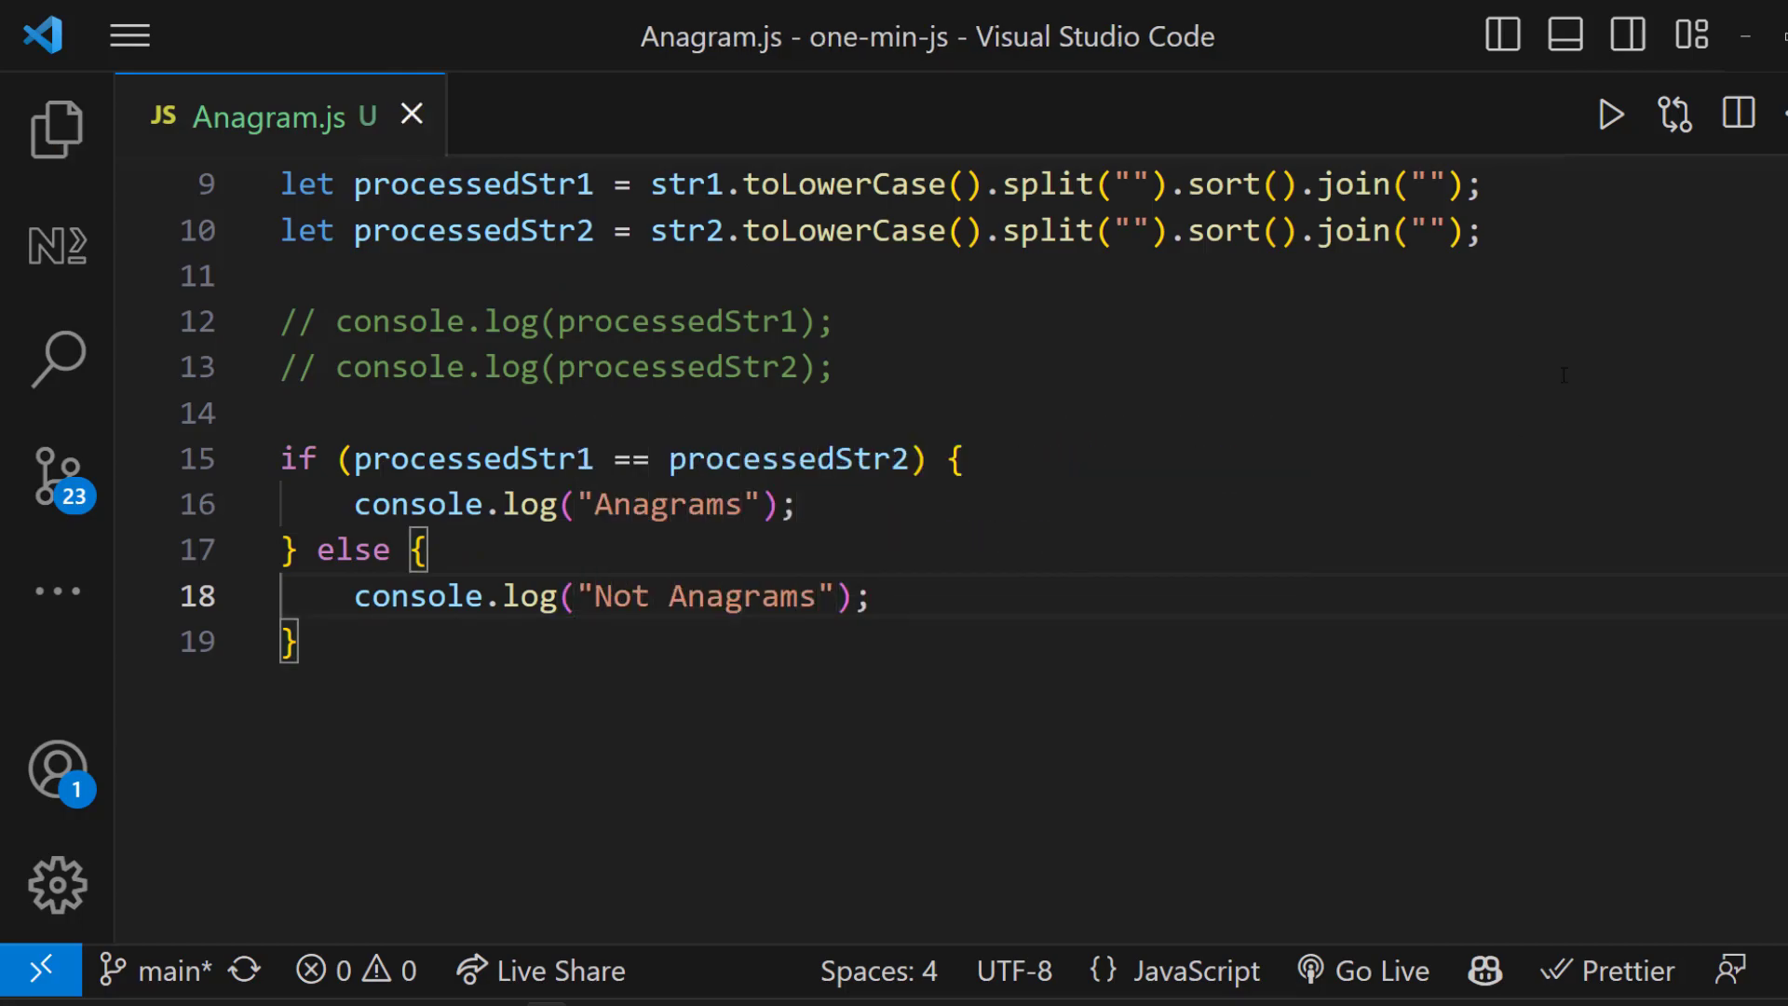
key(ctrl+alt+n)
Change the second word from 'Silent' to 'Silence' and run the checker
click(1552, 116)
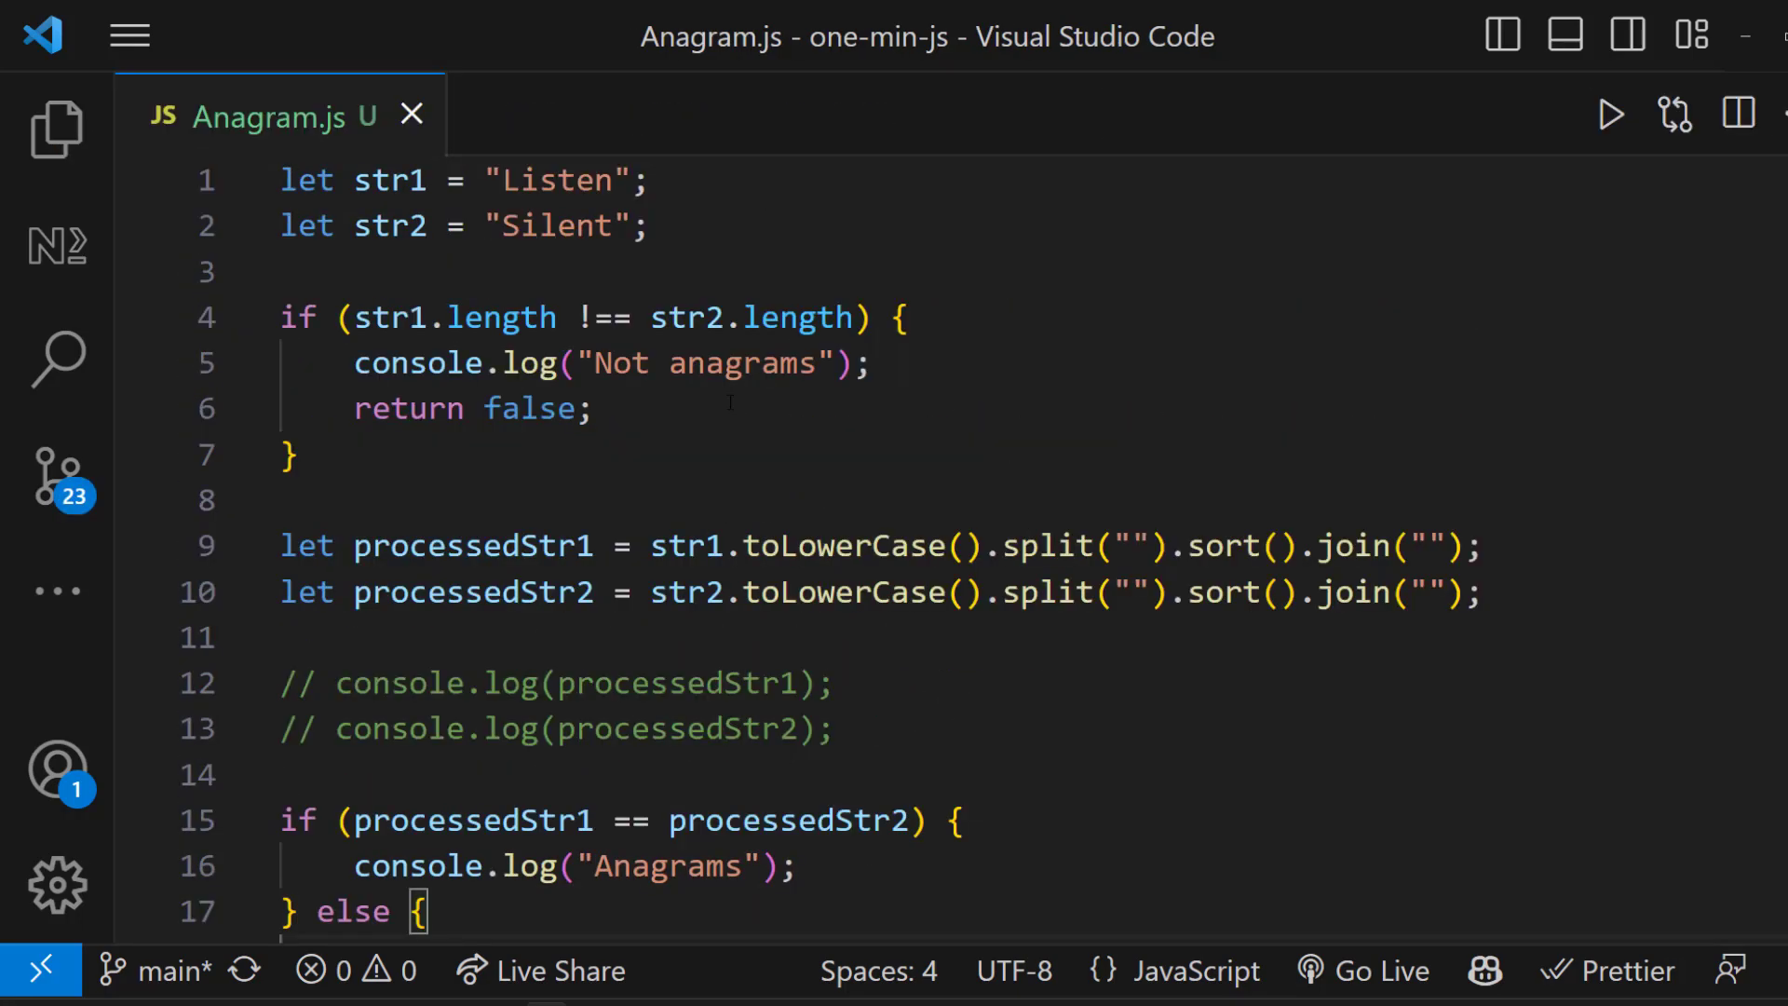
double_click(557, 225)
text(Silence)
key(ctrl+s)
key(ctrl+alt+n)
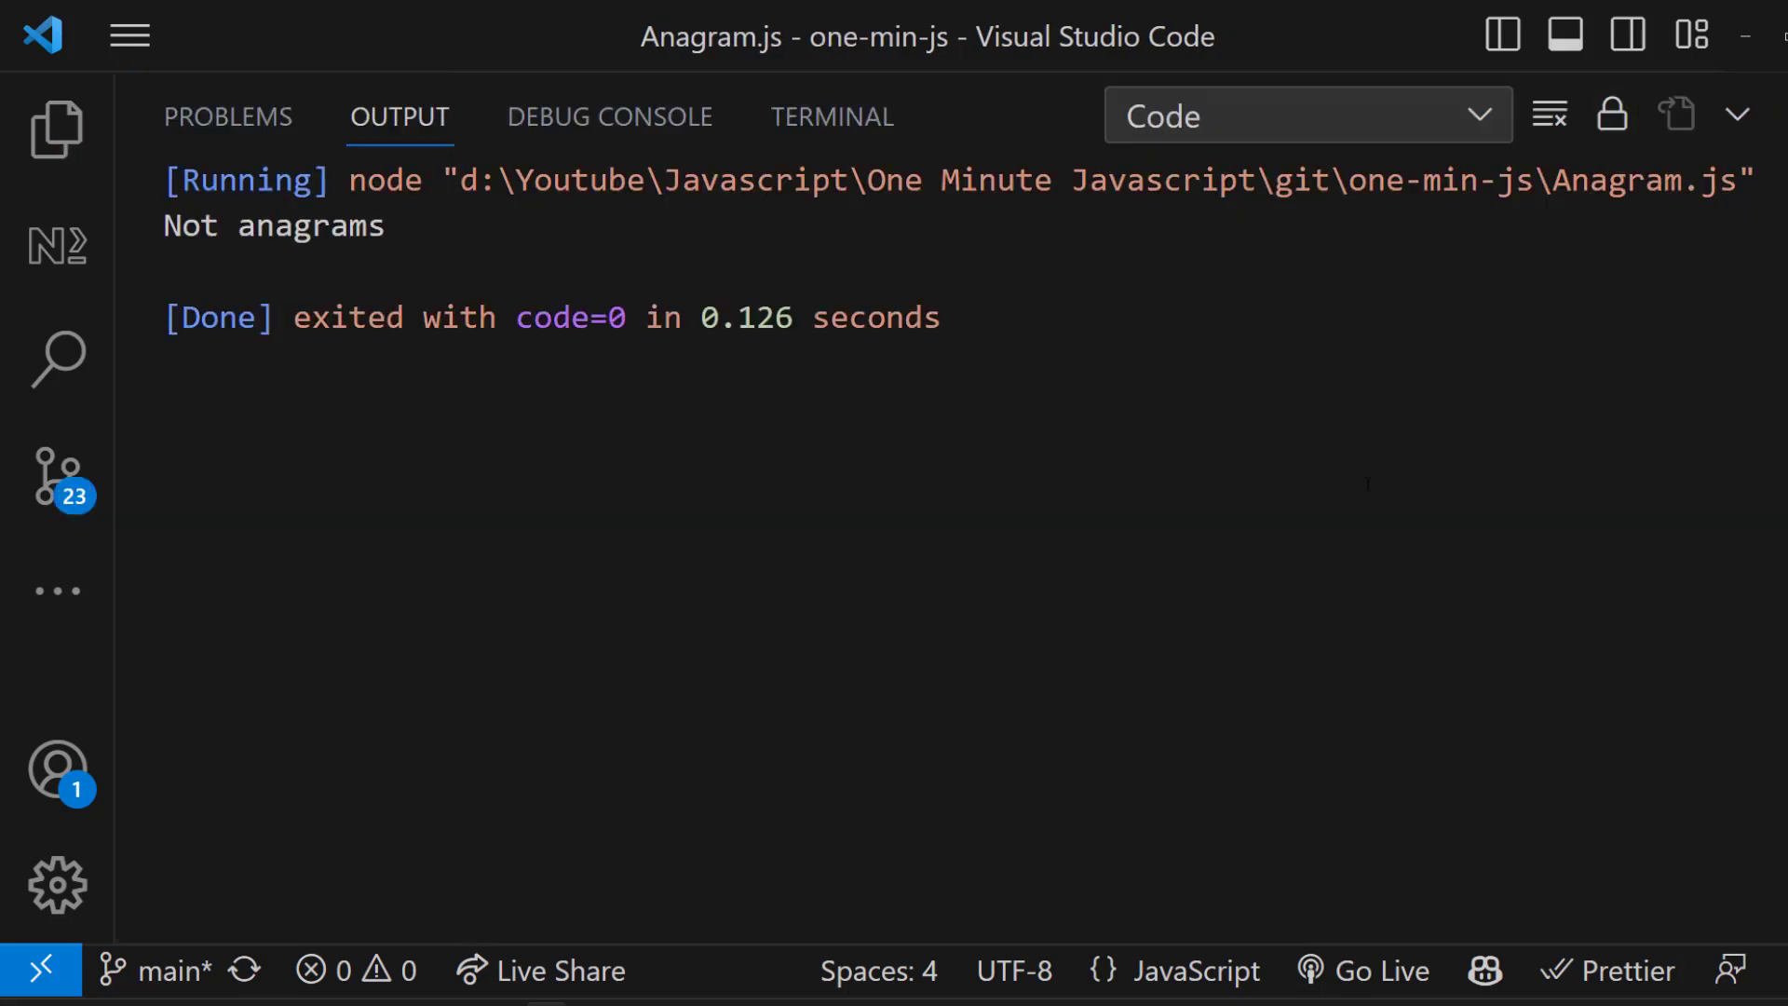
Change the word to 'Silenc', rerun for 'Not Anagrams', and clear the output
key(ctrl+s)
key(ctrl+alt+n)
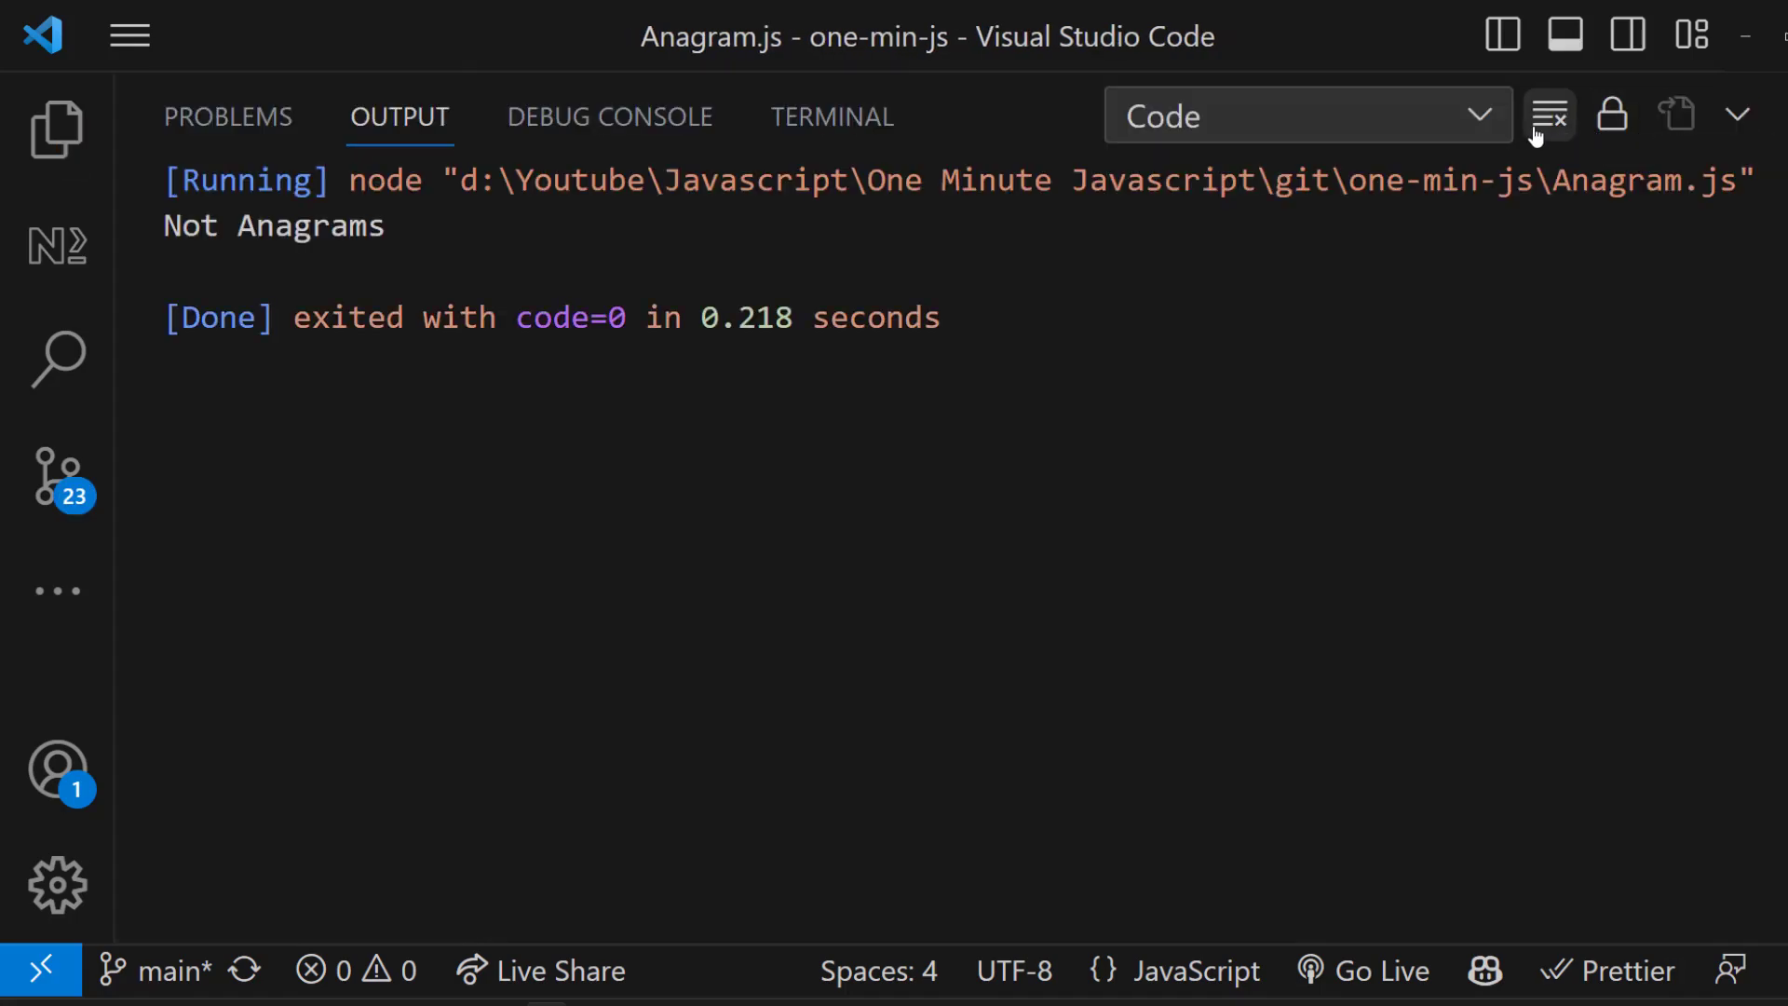
click(1549, 116)
key(ctrl+j)
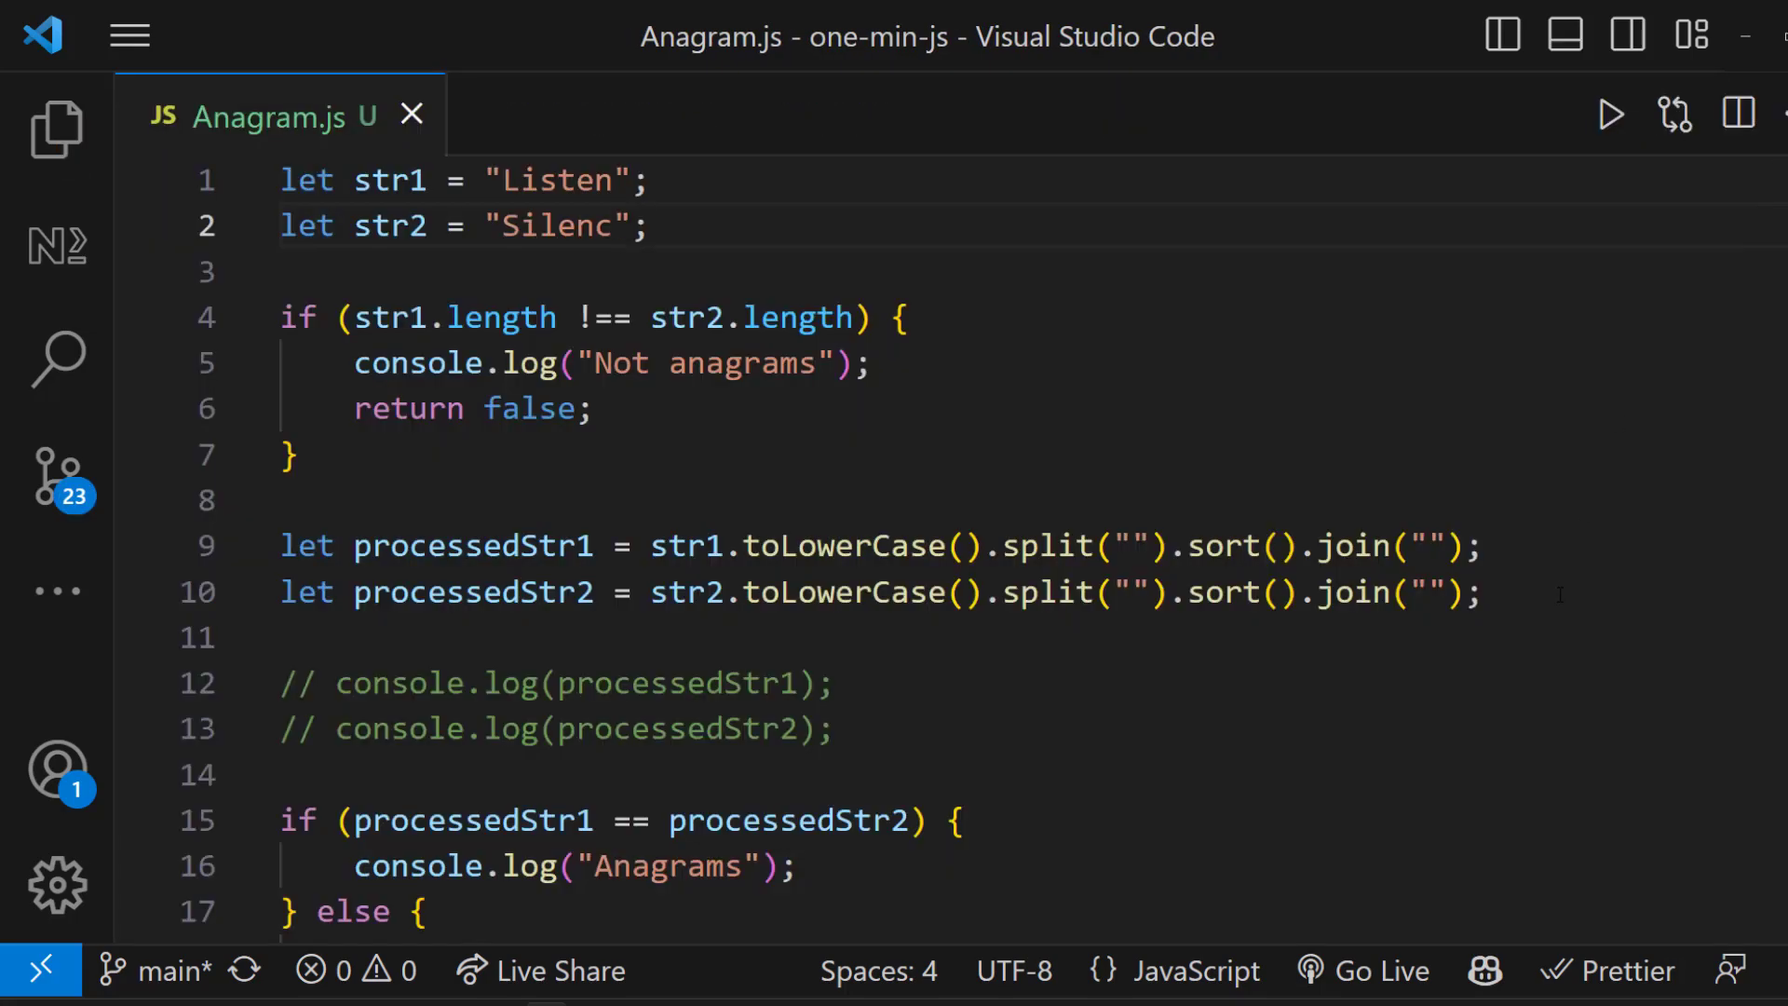